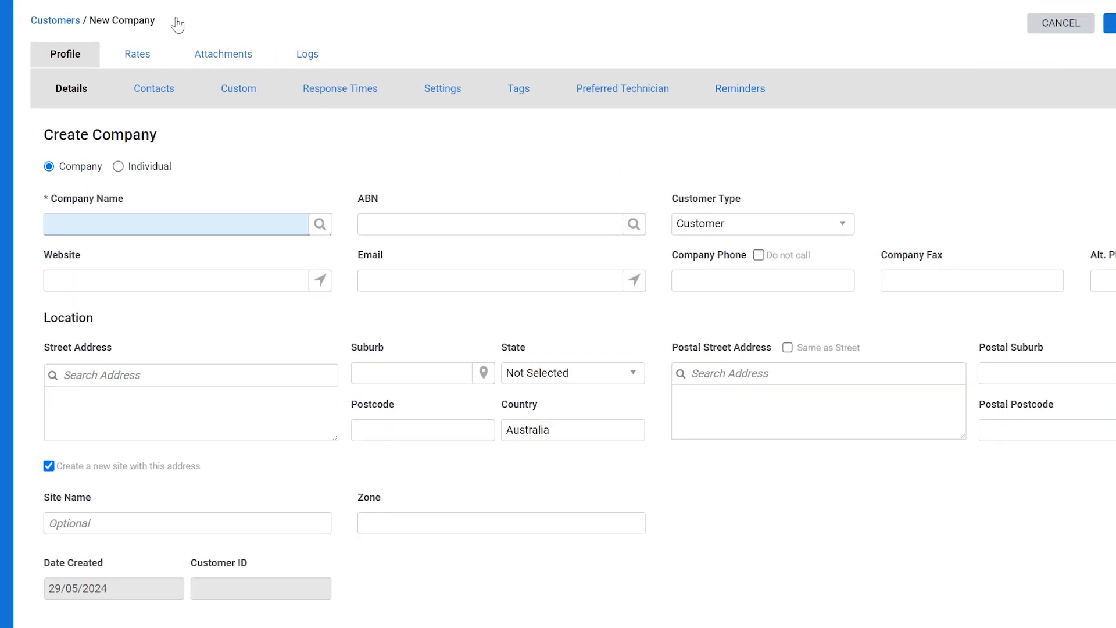
Keep the customer type as Company and enter 'Polar Solar' as the company name
left_click(118, 167)
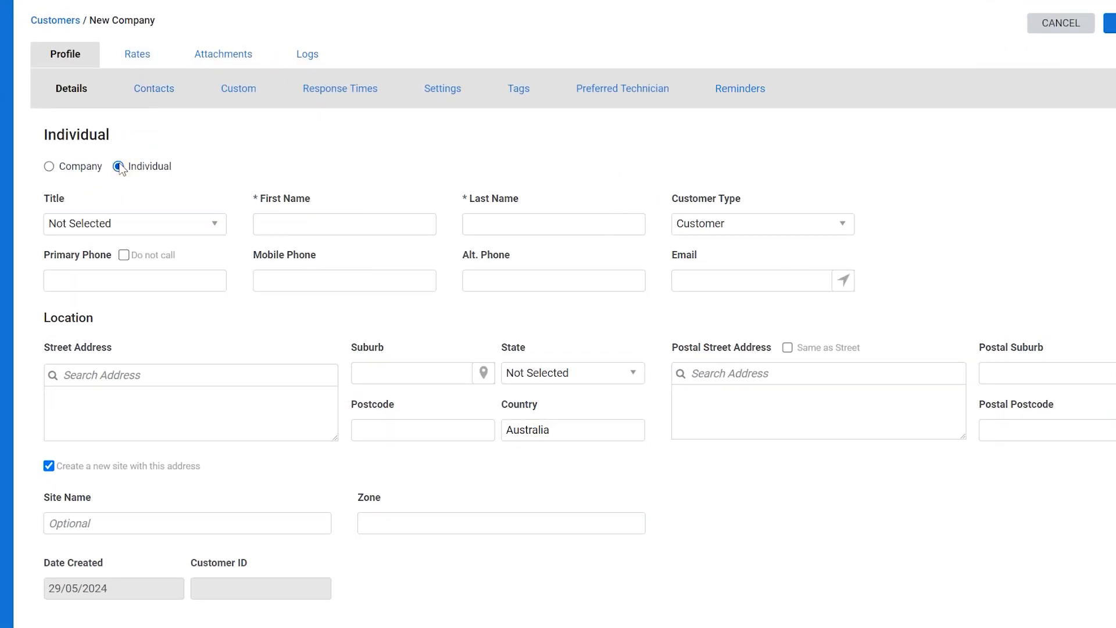
left_click(62, 168)
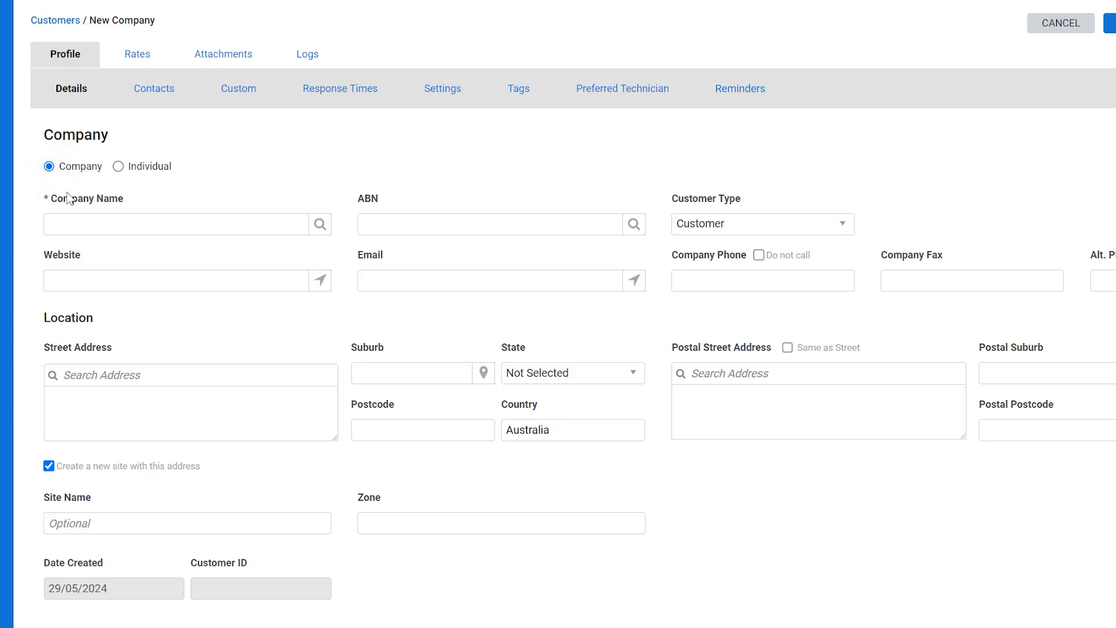
left_click(88, 224)
type("Polar Solar")
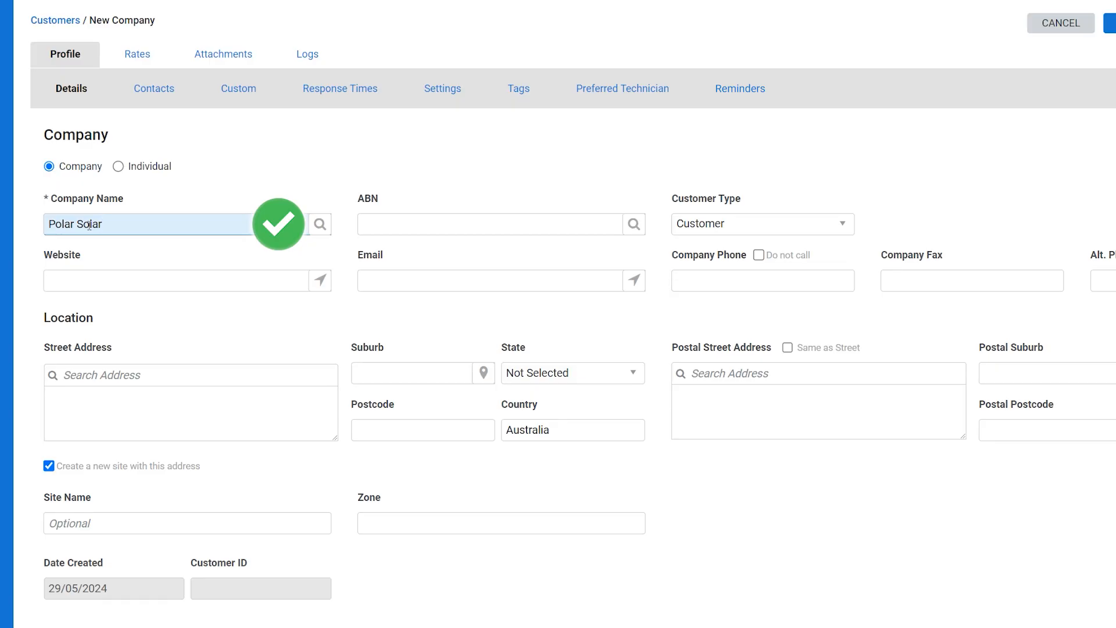
left_click(92, 272)
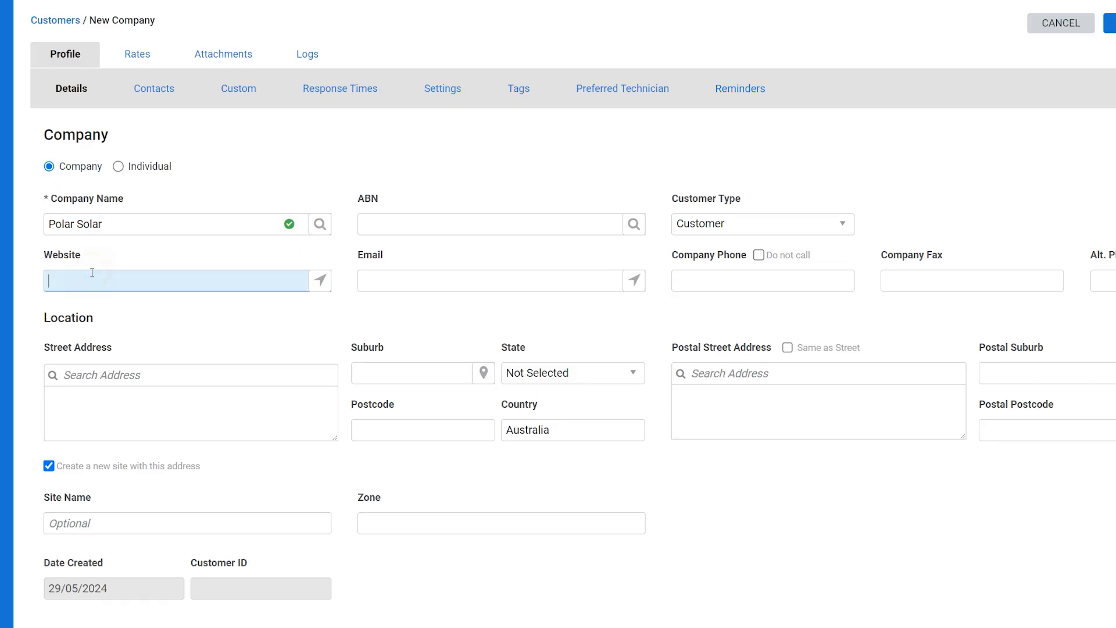
type("polarsolar.com")
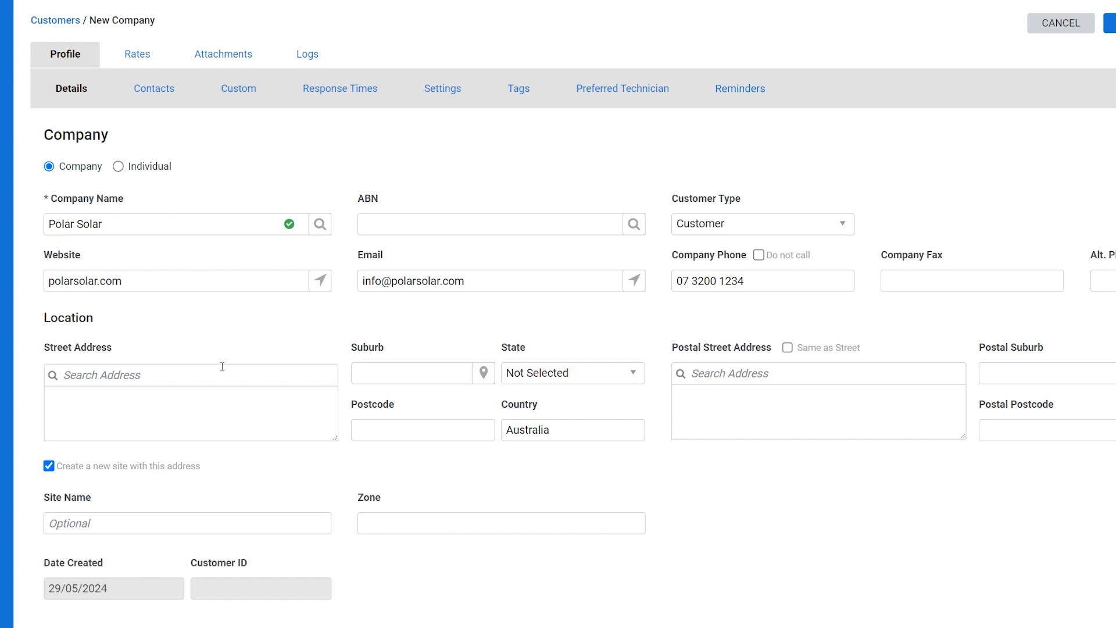
left_click(222, 366)
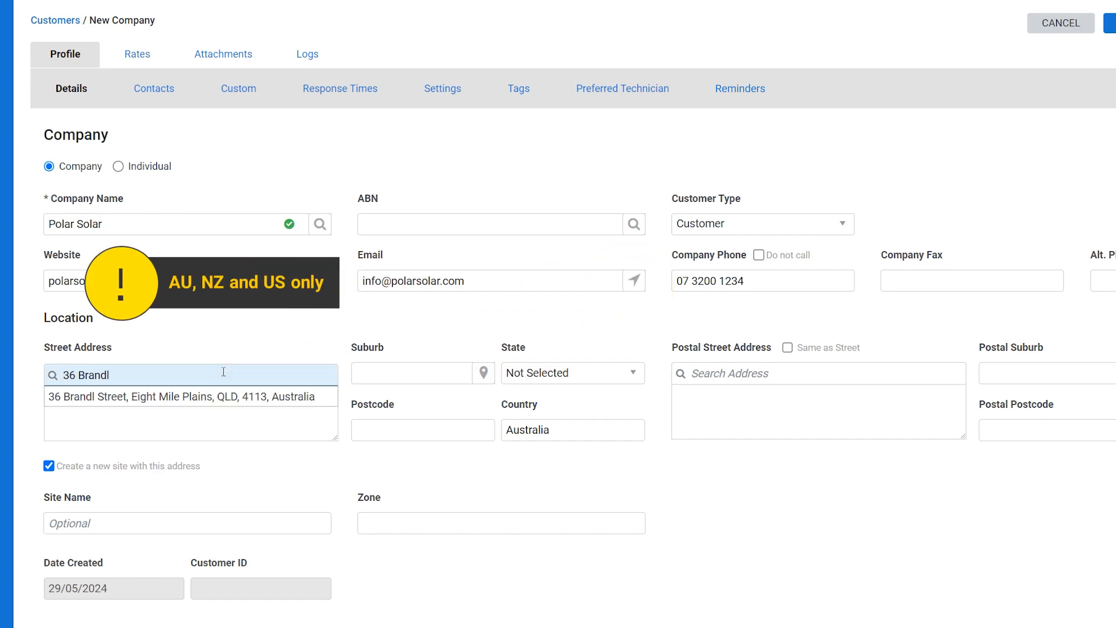
left_click(220, 395)
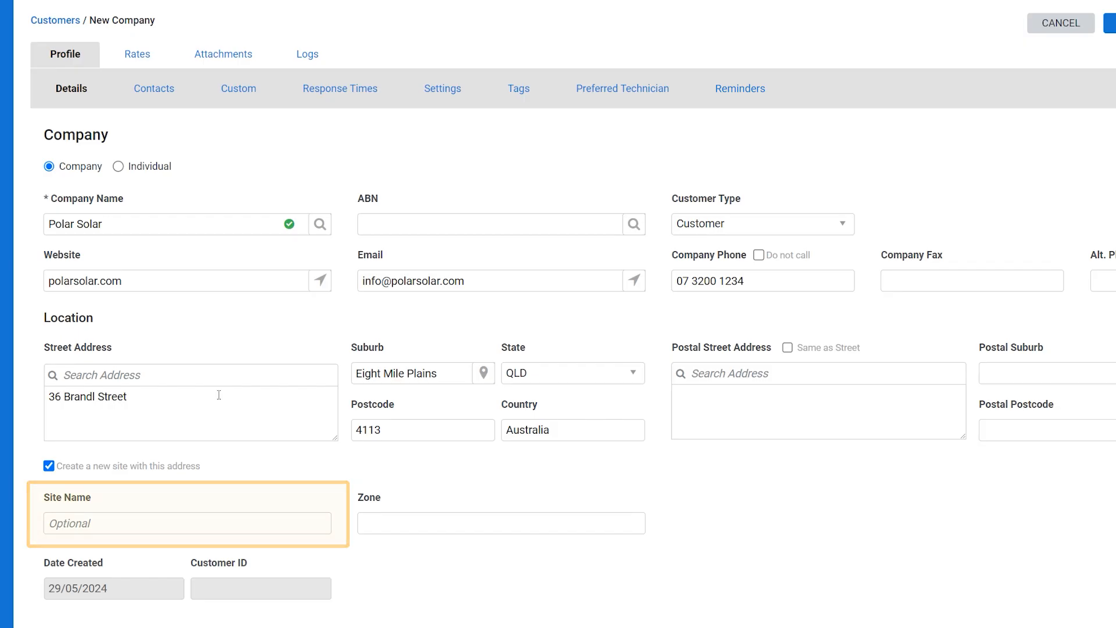
Name the site 'Brandl St Warehouse', set zone QLD - 1, and copy the street address to postal
left_click(195, 515)
type("Bran")
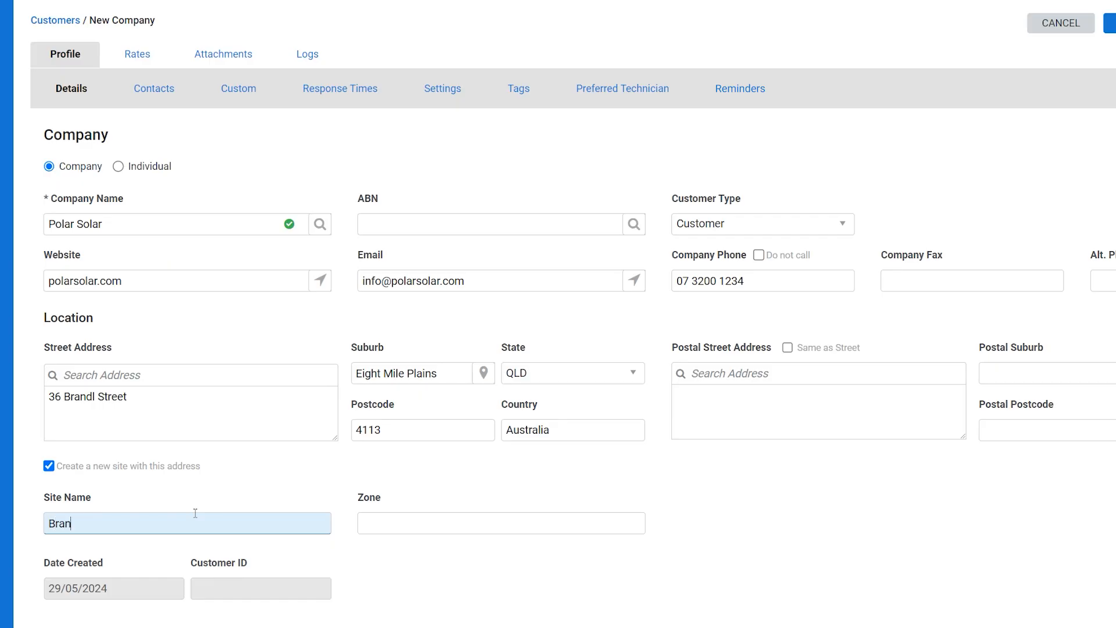
type("dl St Warehouse")
left_click(437, 513)
type("Ql")
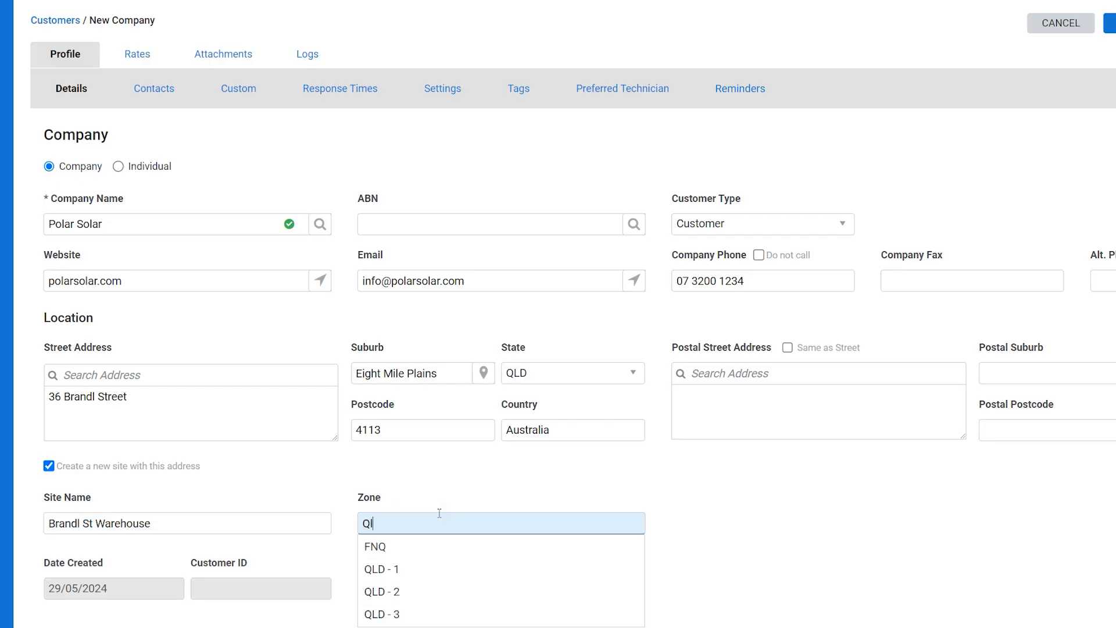
left_click(439, 550)
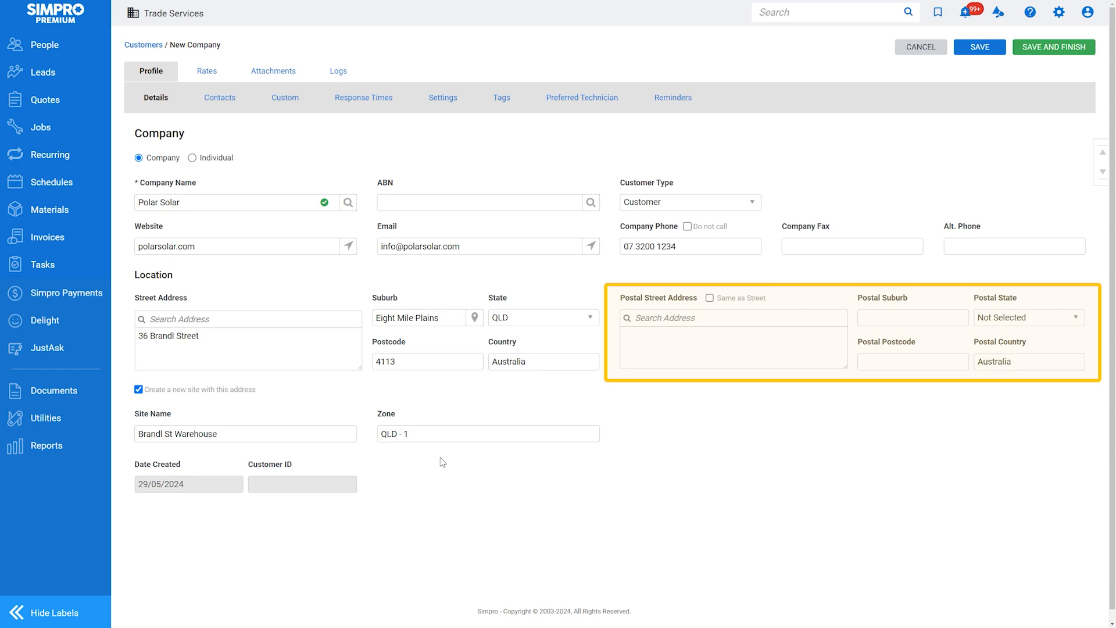
left_click(710, 299)
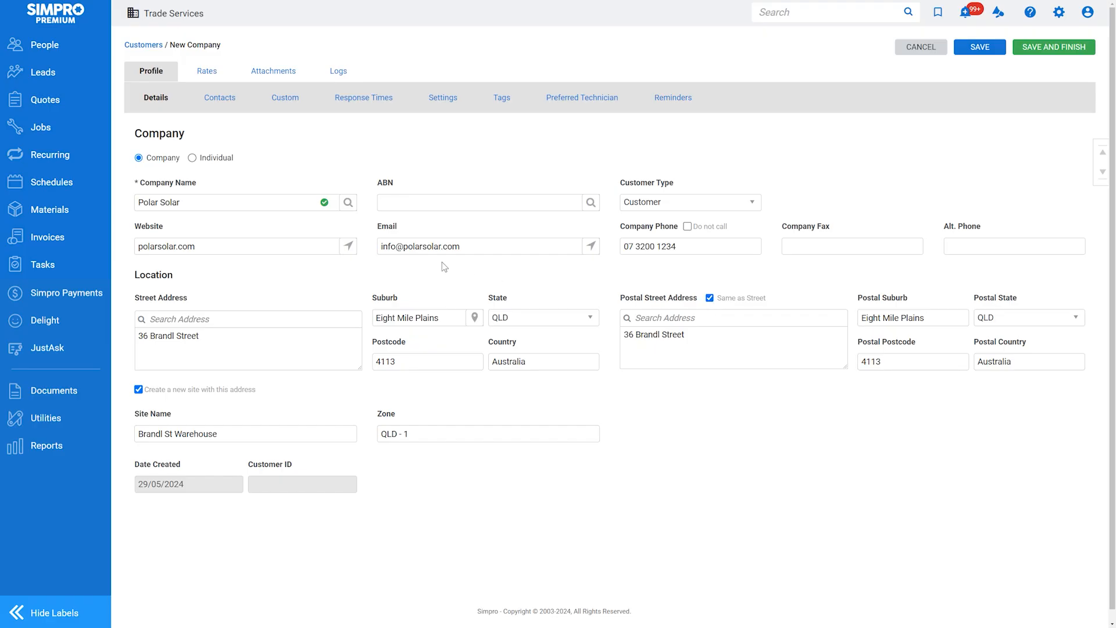
left_click(231, 102)
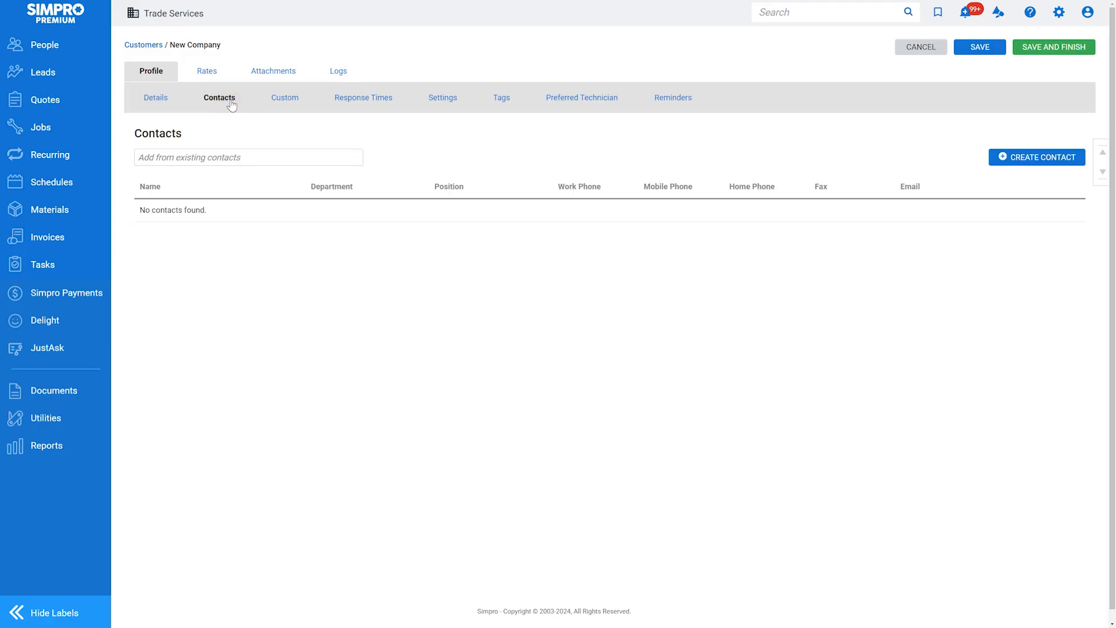
Add a Medium Priority response time for the customer
left_click(344, 105)
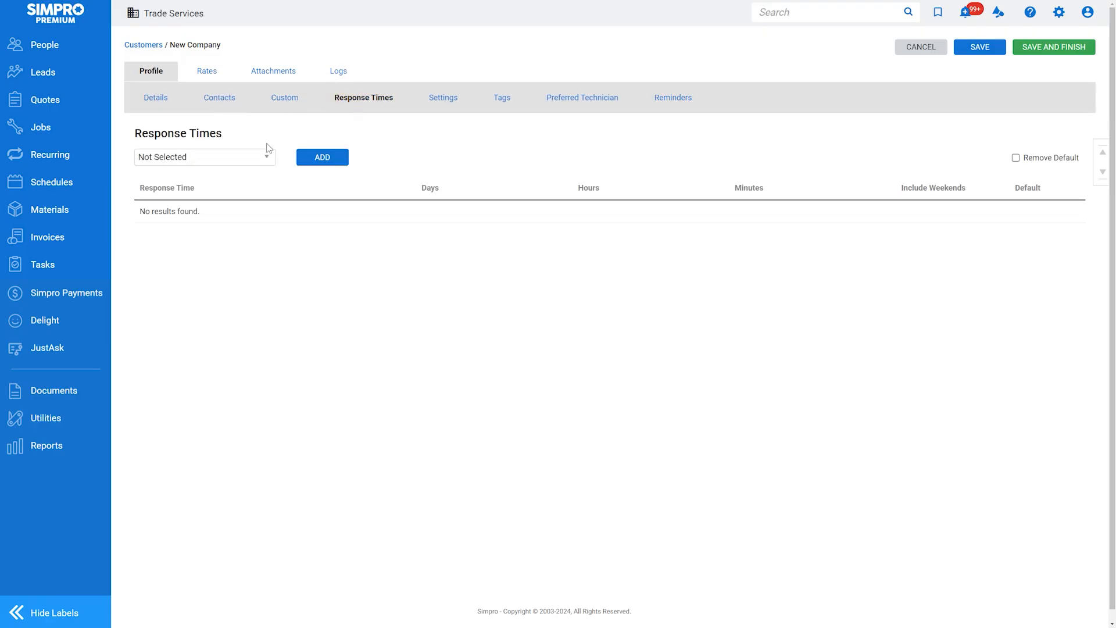
left_click(249, 157)
left_click(240, 227)
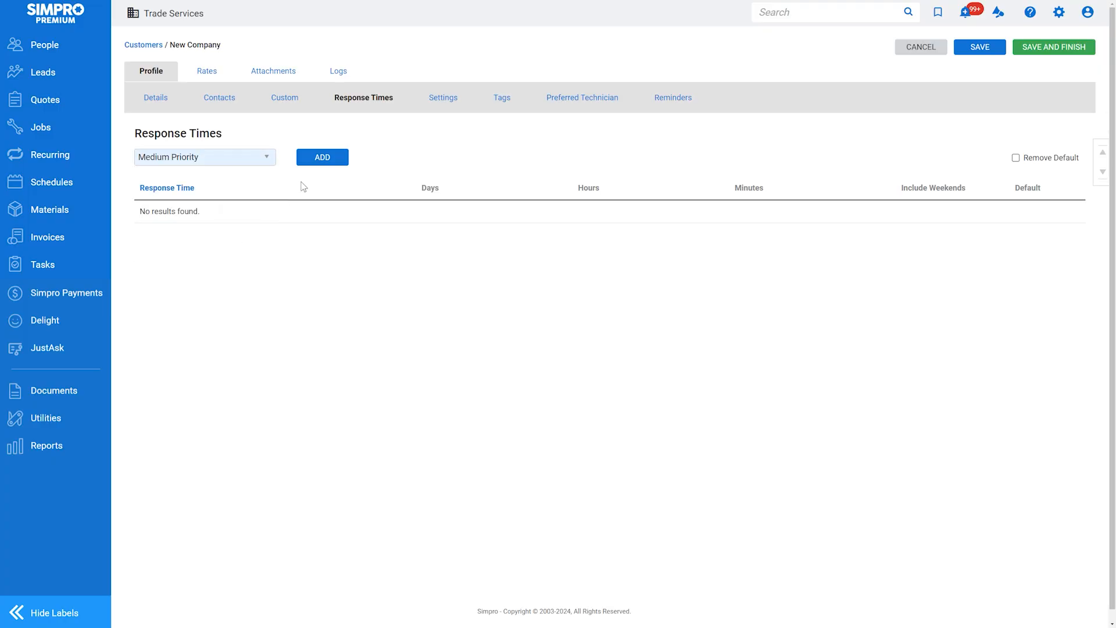
left_click(330, 164)
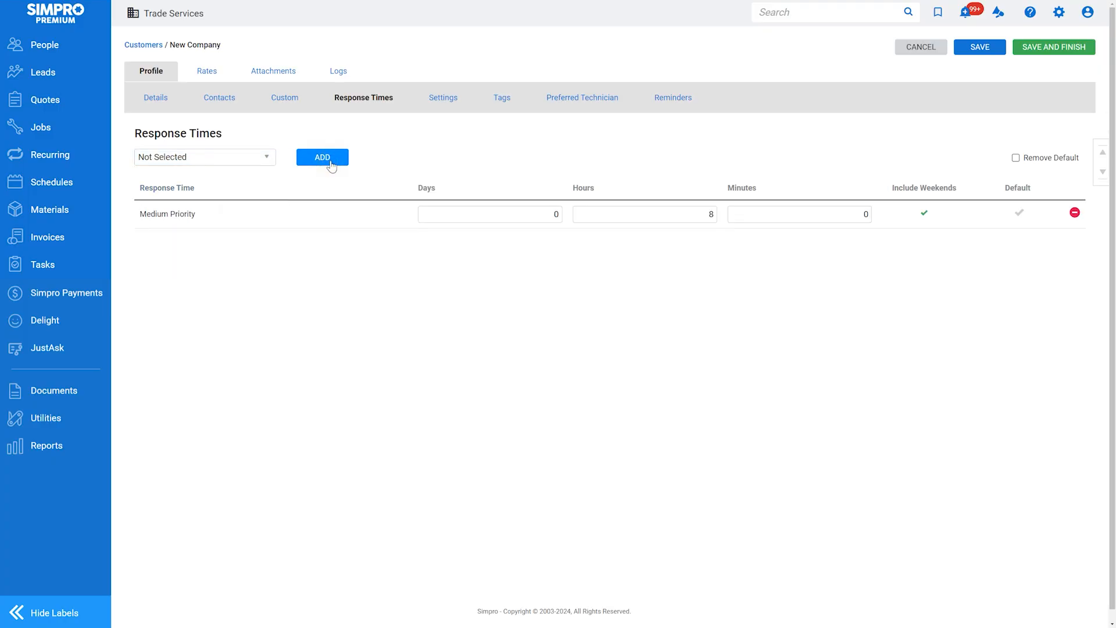
Create a 'Site Access Code' reminder on all triggers with the keypad code in bold, then save
left_click(666, 104)
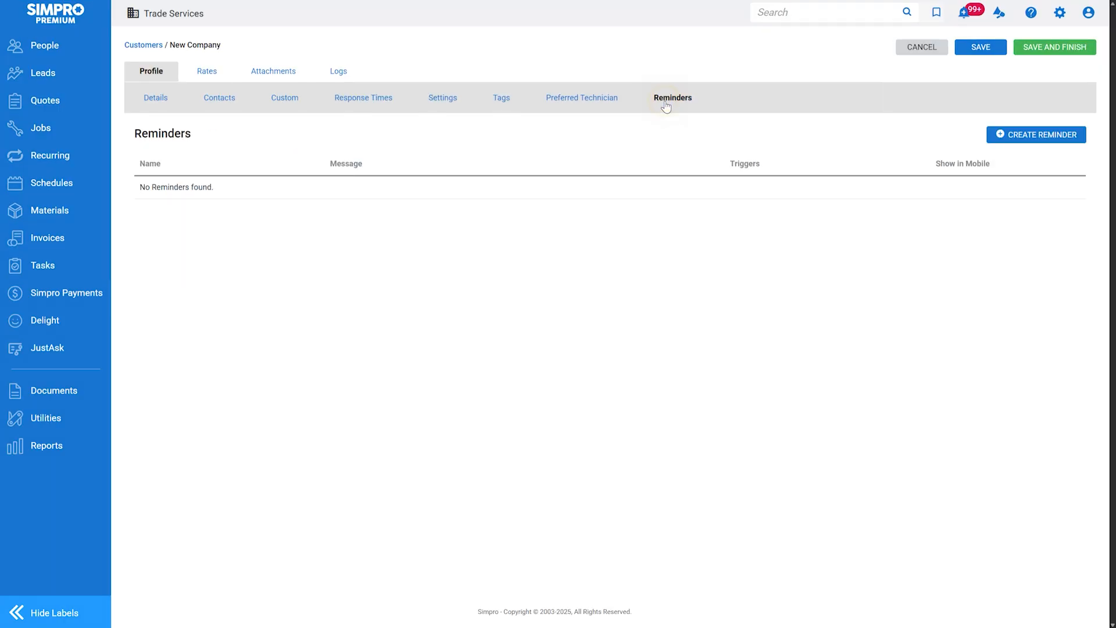
left_click(997, 135)
type("Site Access Code")
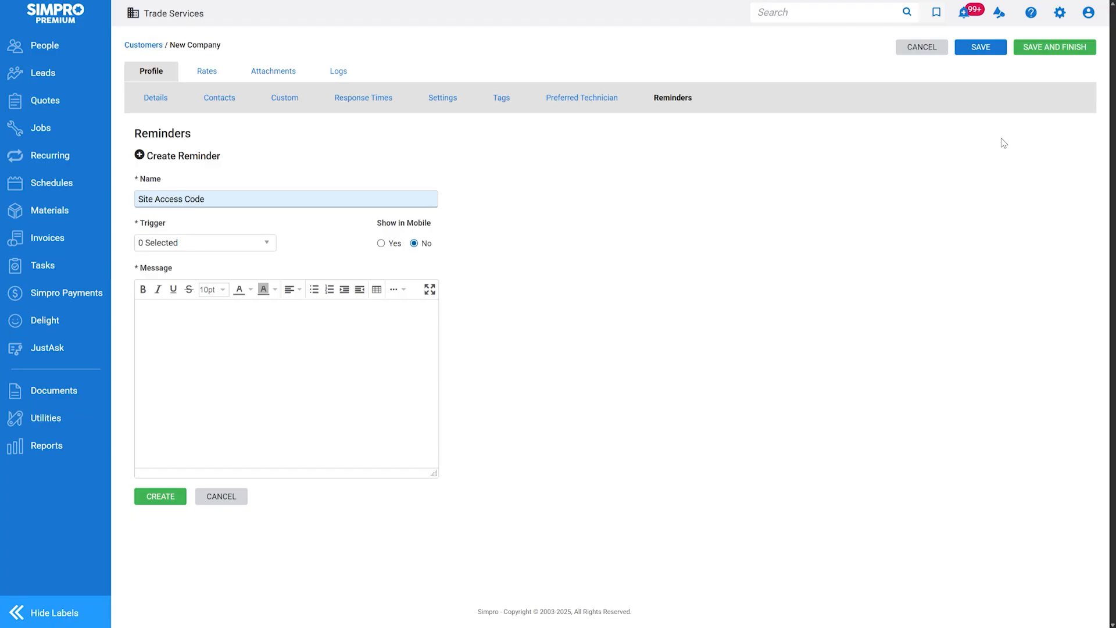
left_click(271, 243)
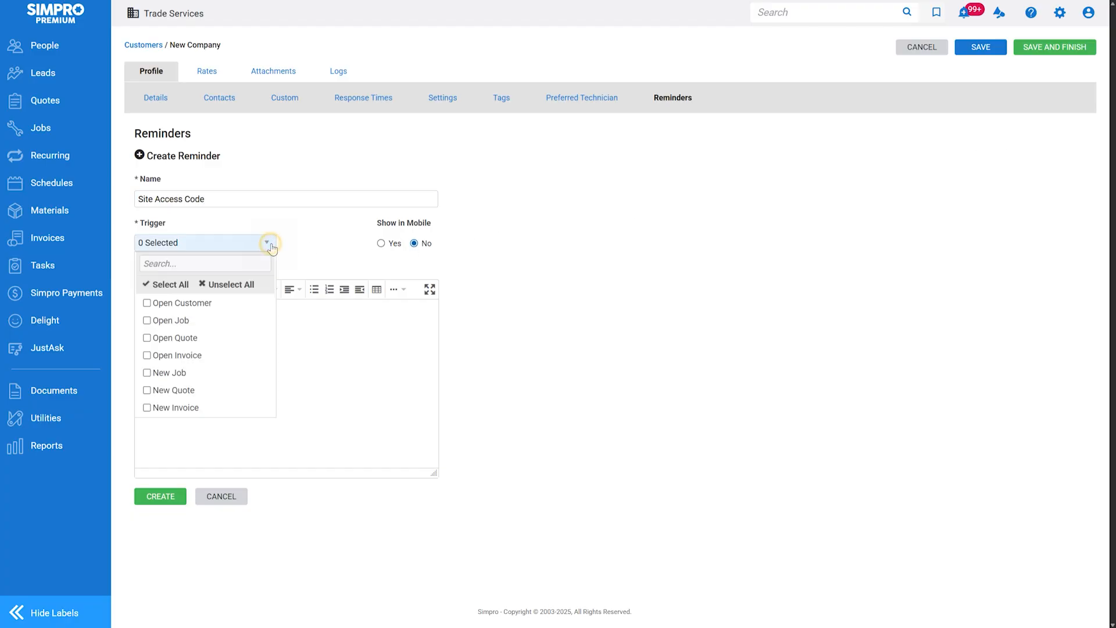
left_click(174, 287)
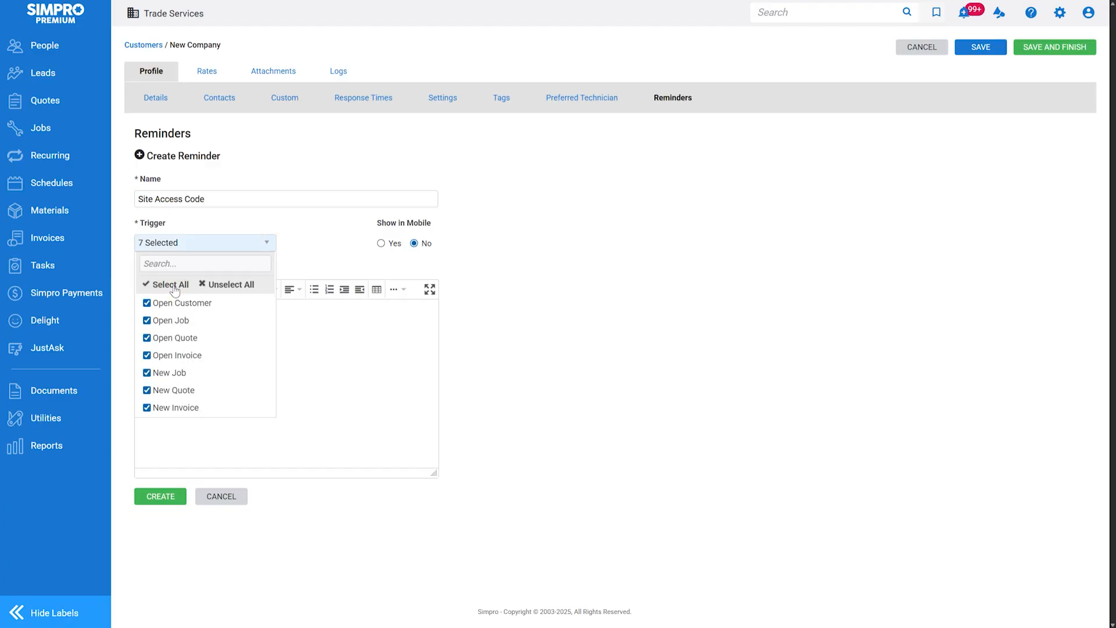
left_click(306, 338)
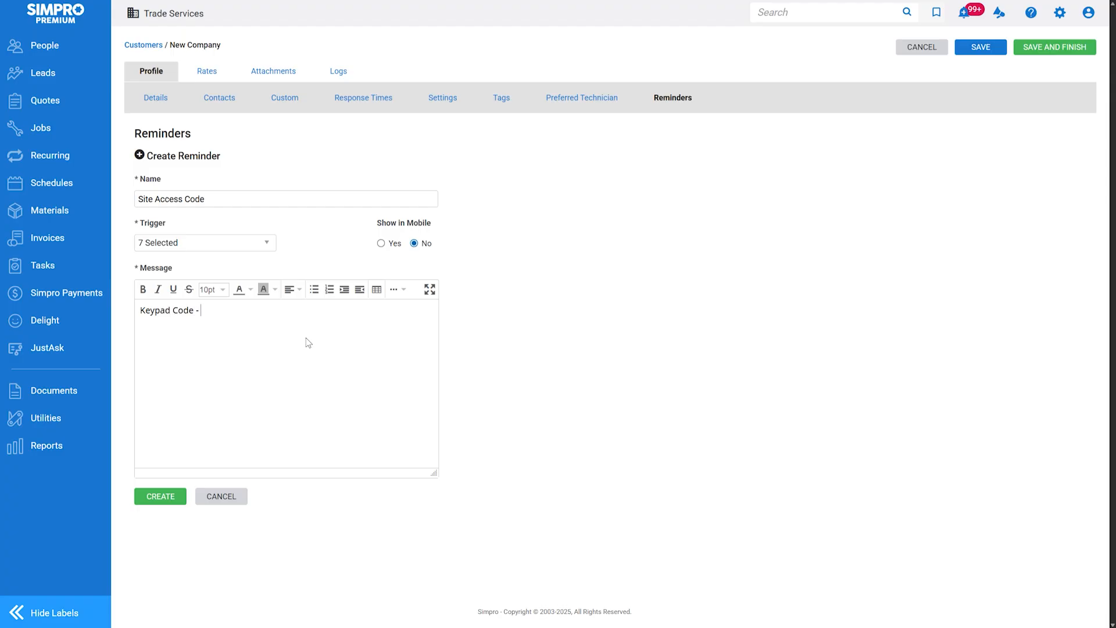
key("ctrl+a")
key("ctrl+b")
left_click(312, 341)
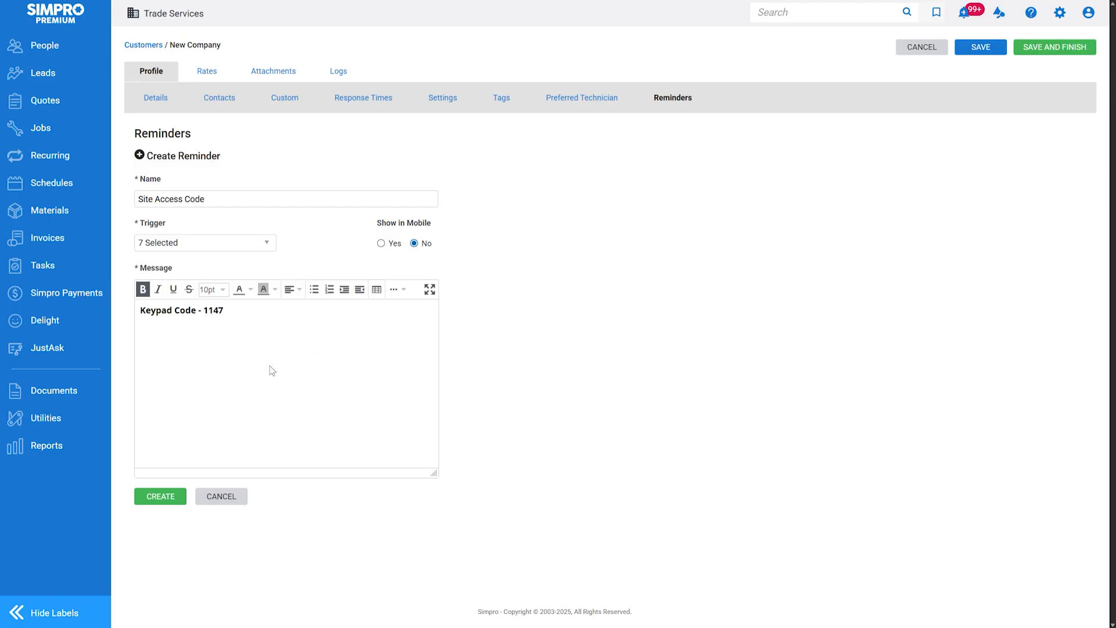
left_click(176, 496)
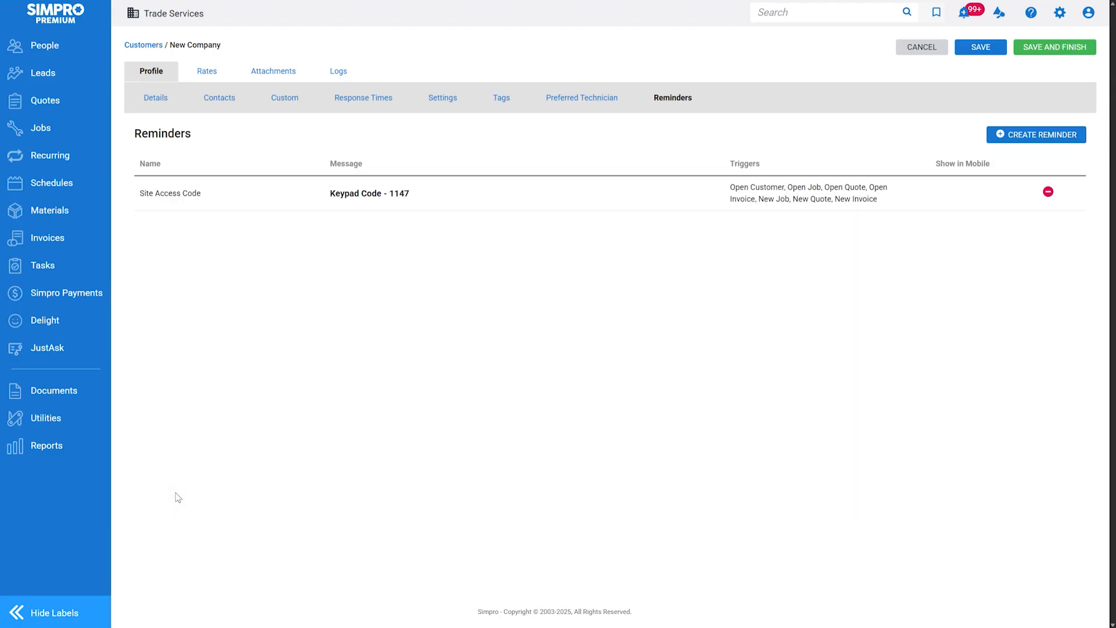
left_click(980, 51)
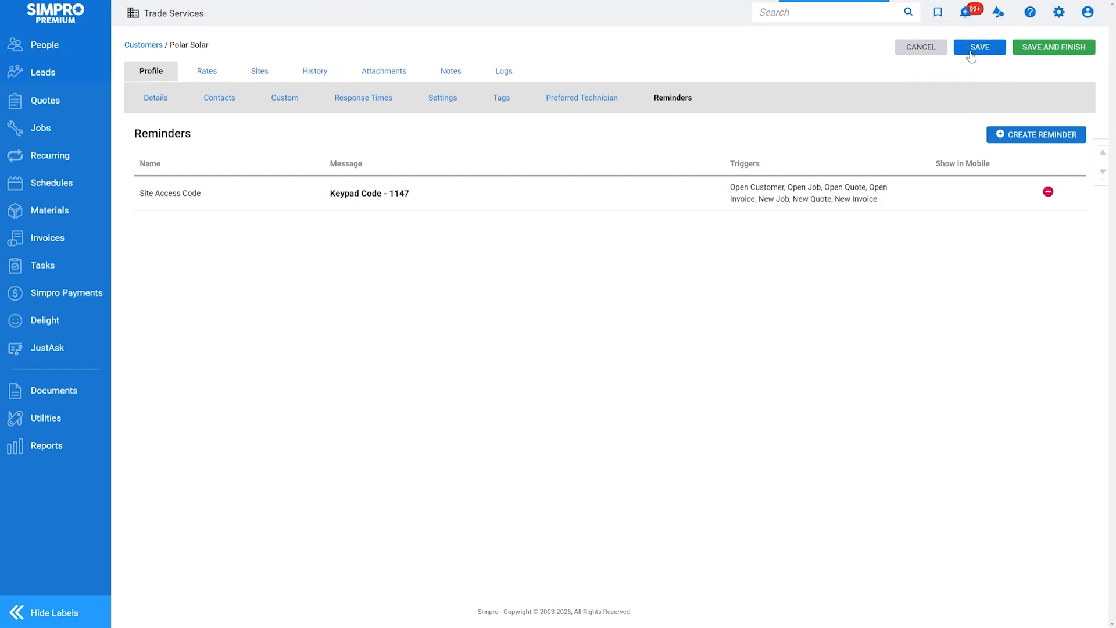
left_click(166, 101)
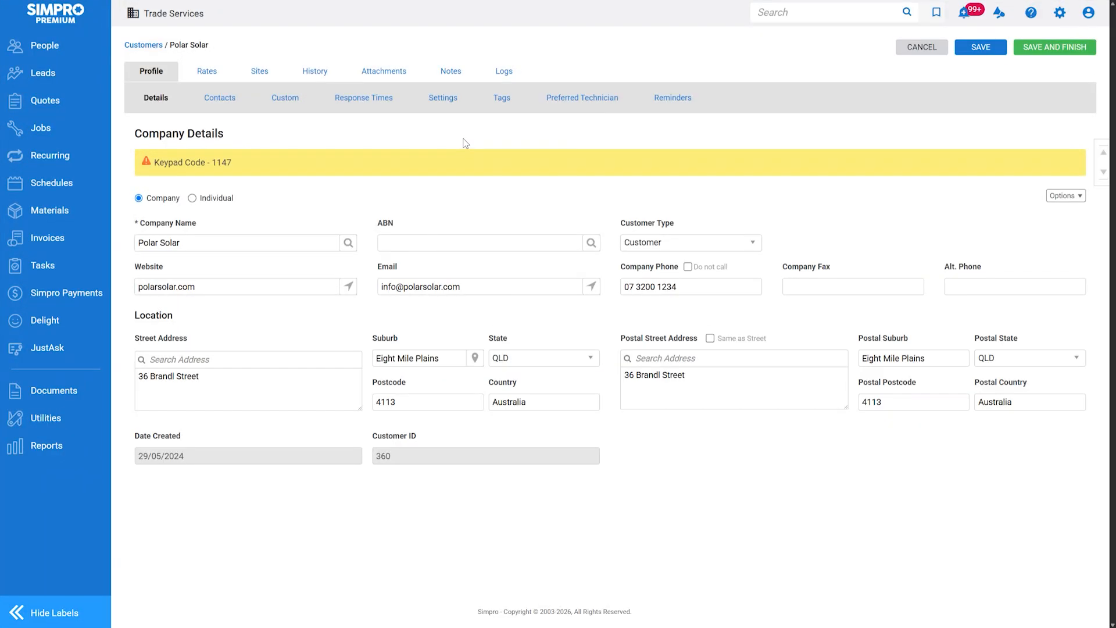
left_click(455, 100)
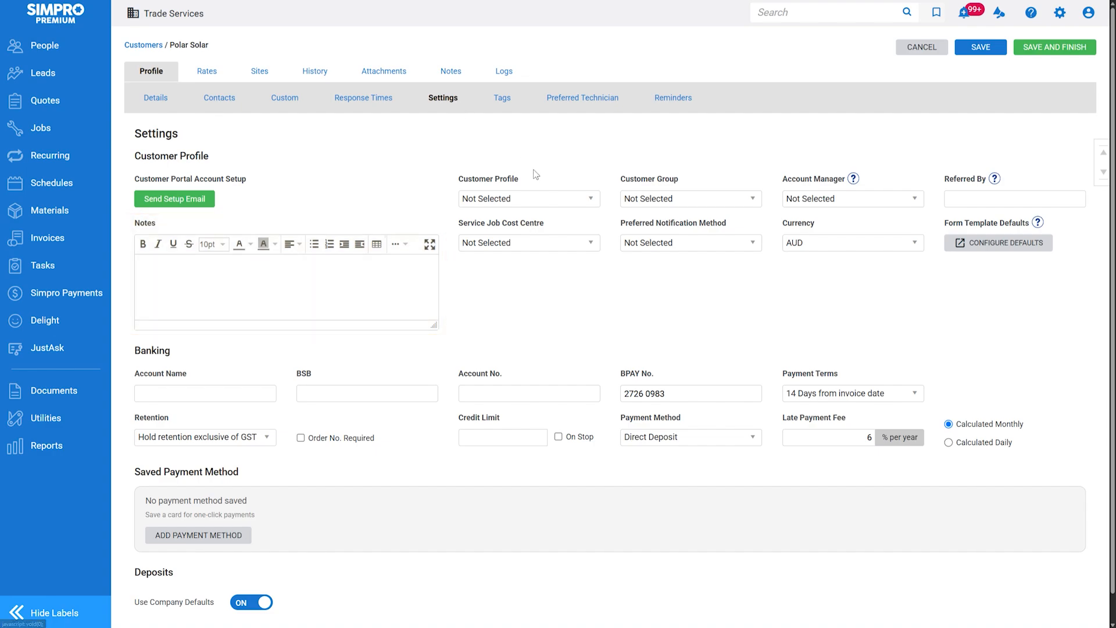
Make Polar Solar a Gold customer in the Commercial group, referred by AIRBENT
left_click(552, 198)
left_click(551, 270)
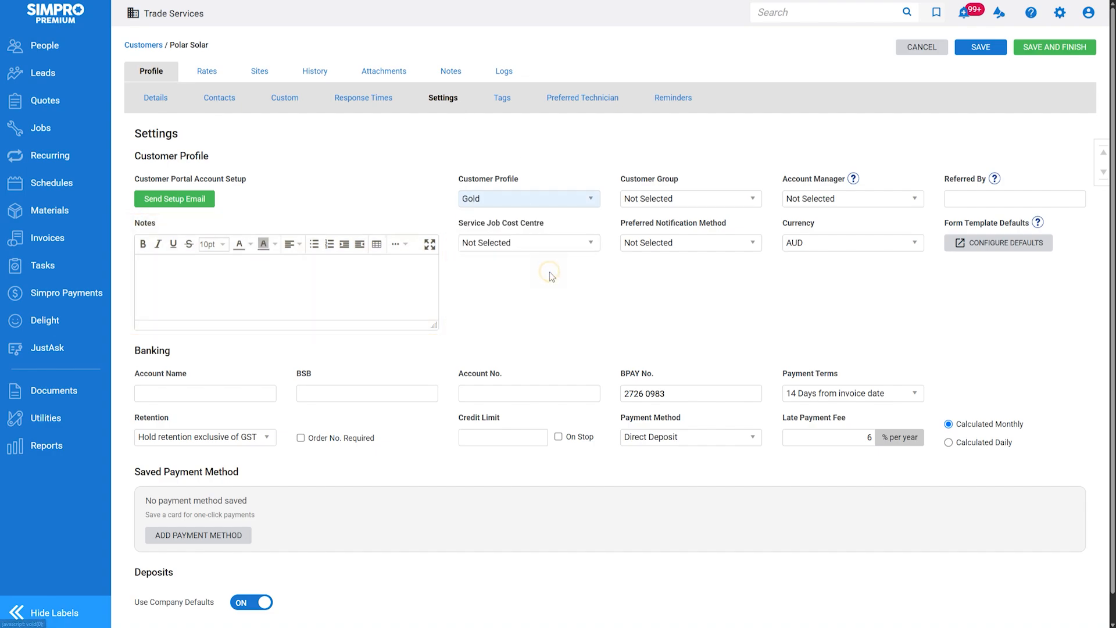
left_click(705, 198)
left_click(708, 233)
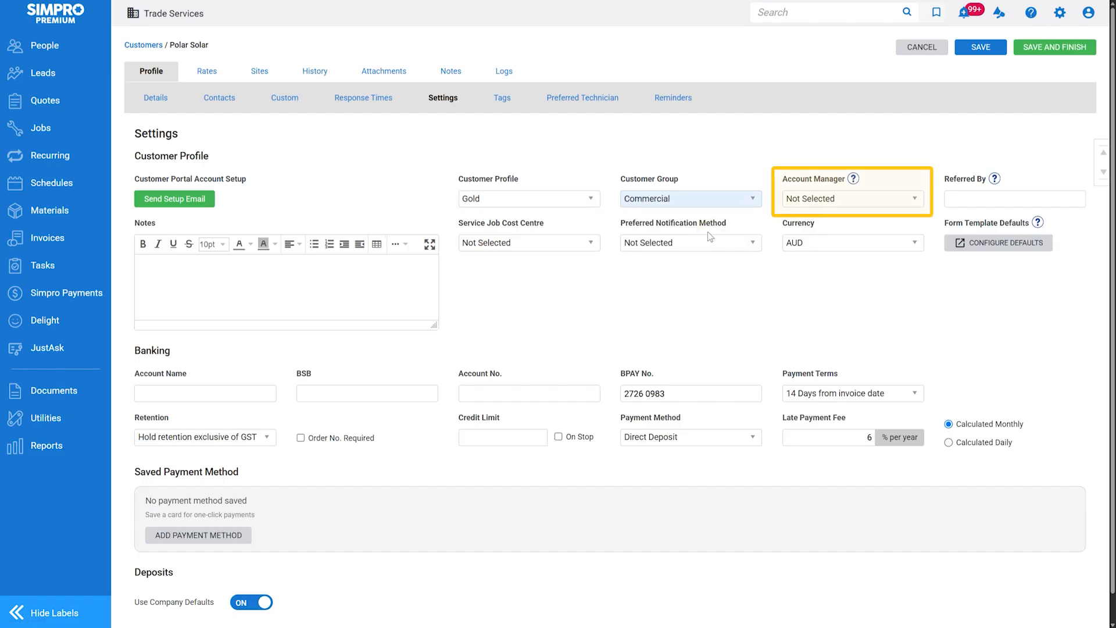
left_click(974, 195)
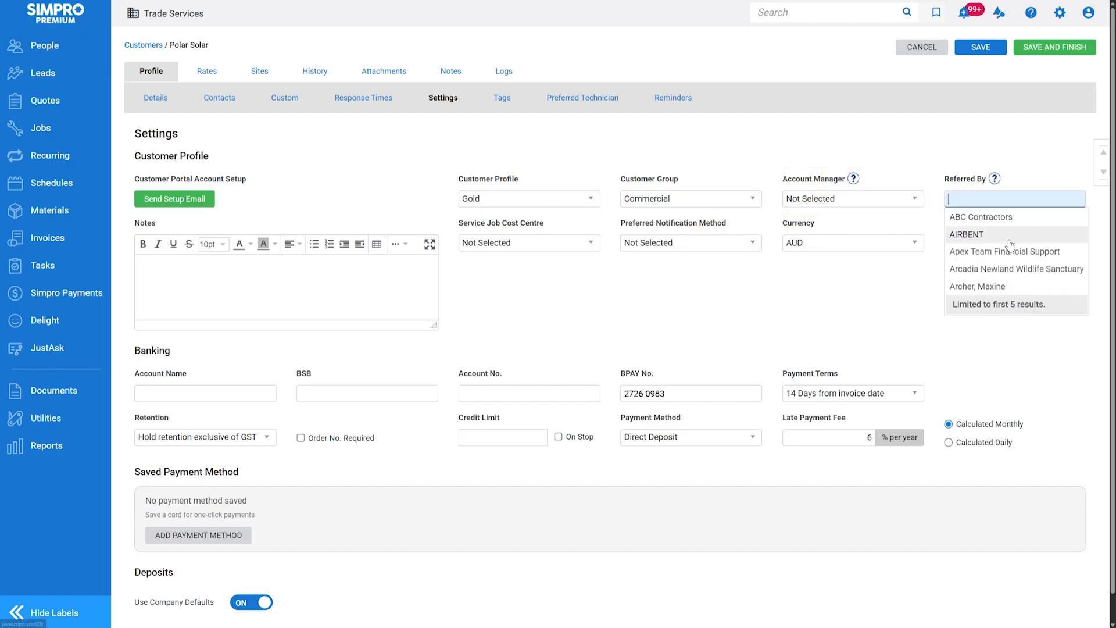
left_click(968, 235)
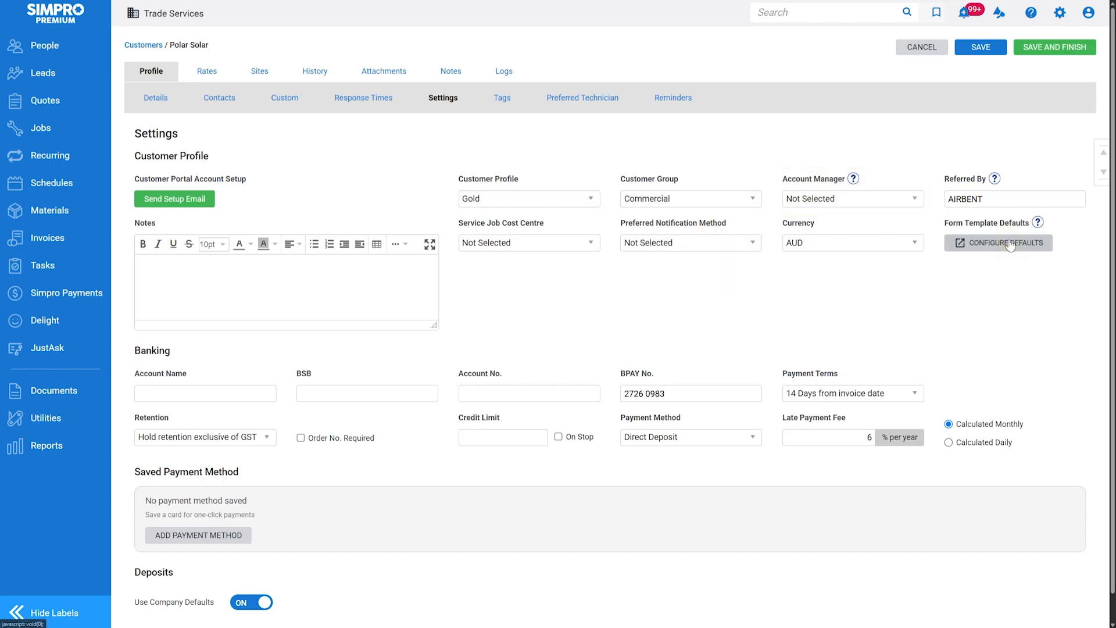
Set the service job cost centre to Excess and preferred notifications to Email
left_click(558, 243)
left_click(559, 353)
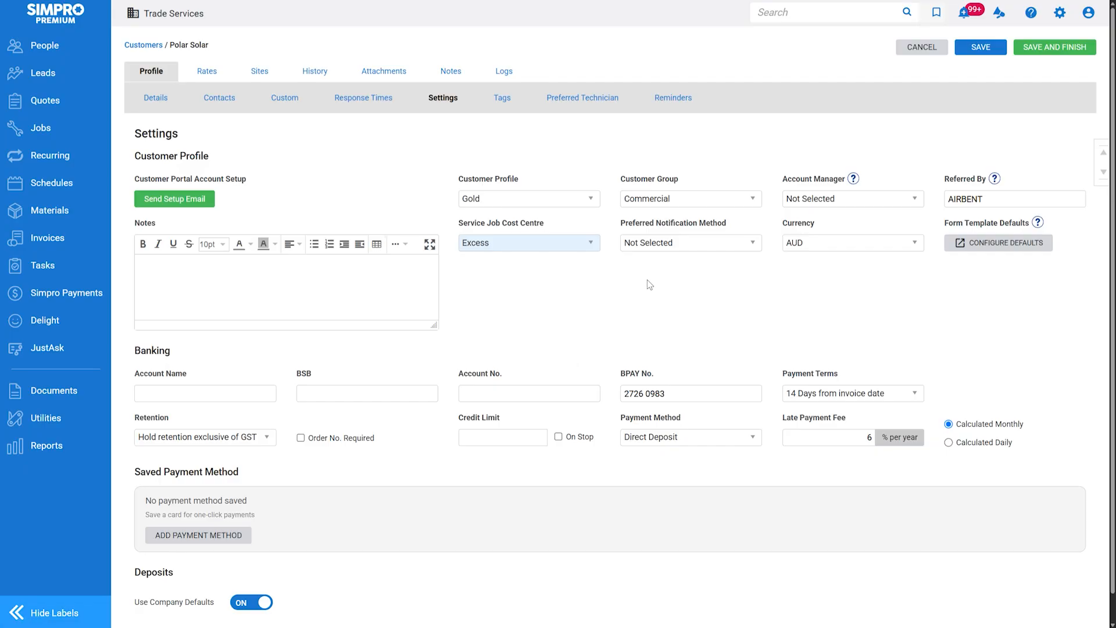
left_click(707, 244)
left_click(693, 297)
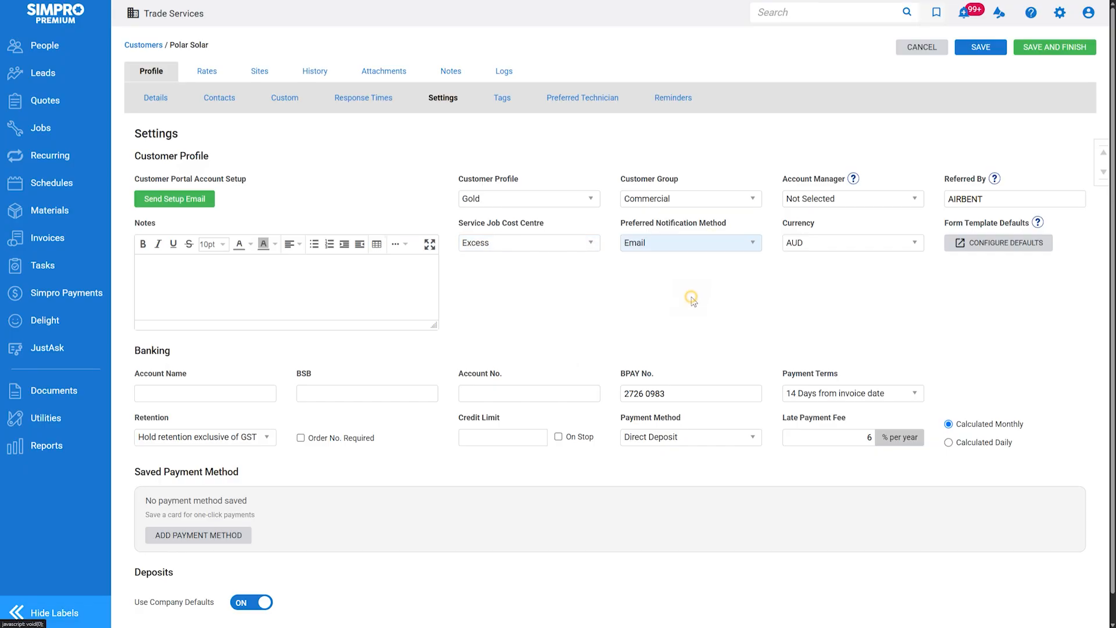
left_click(885, 243)
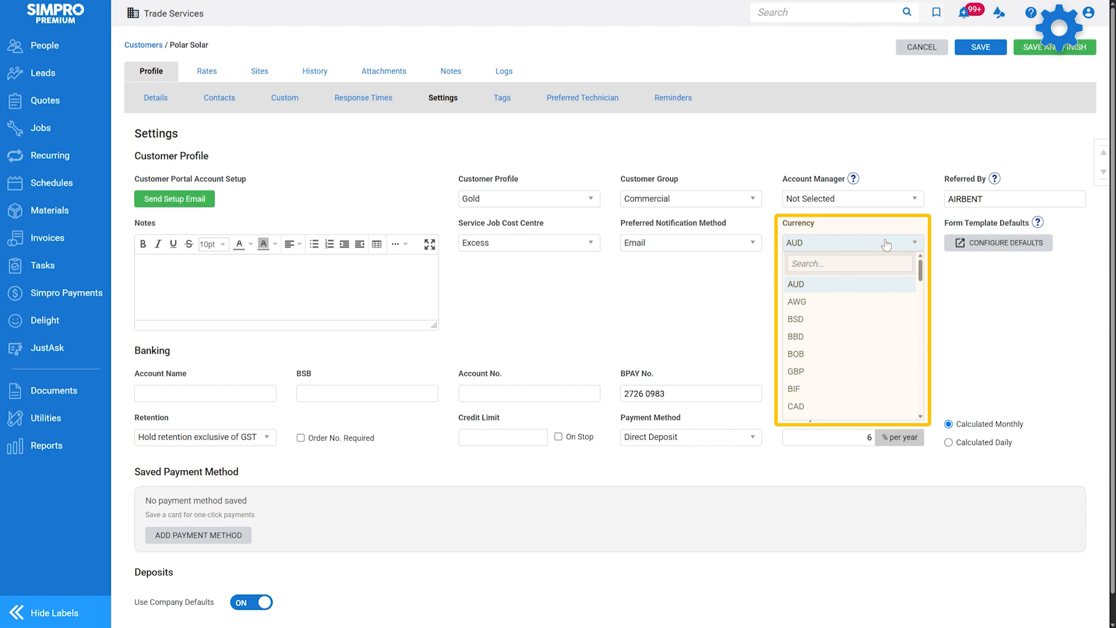
Keep AUD currency and retention exclusive of GST, and lower the late payment fee to 5%
left_click(886, 244)
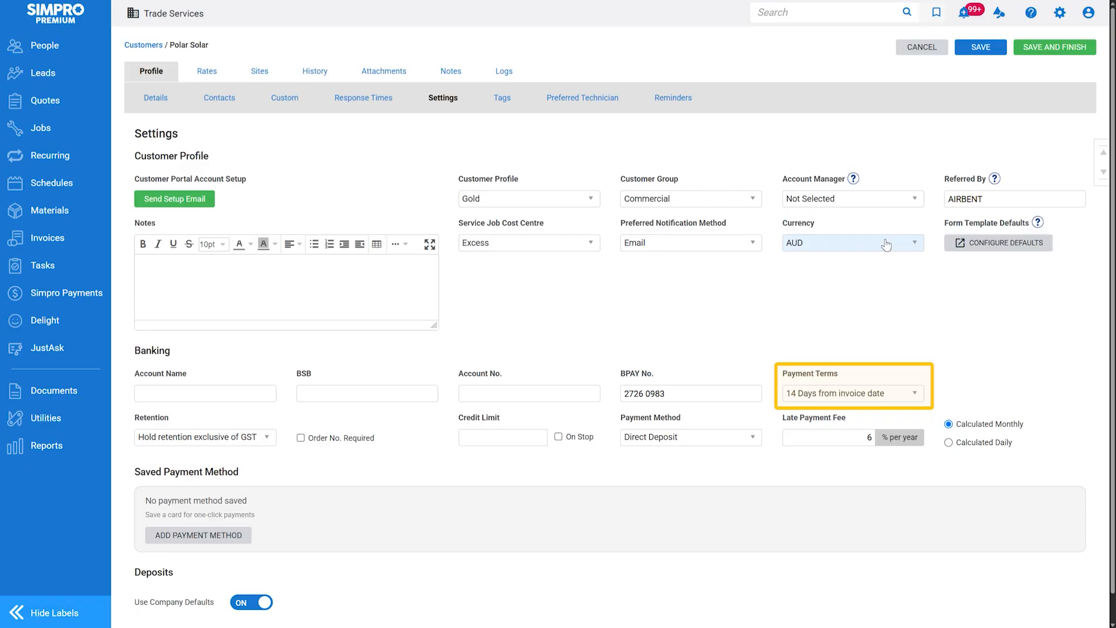
left_click(262, 438)
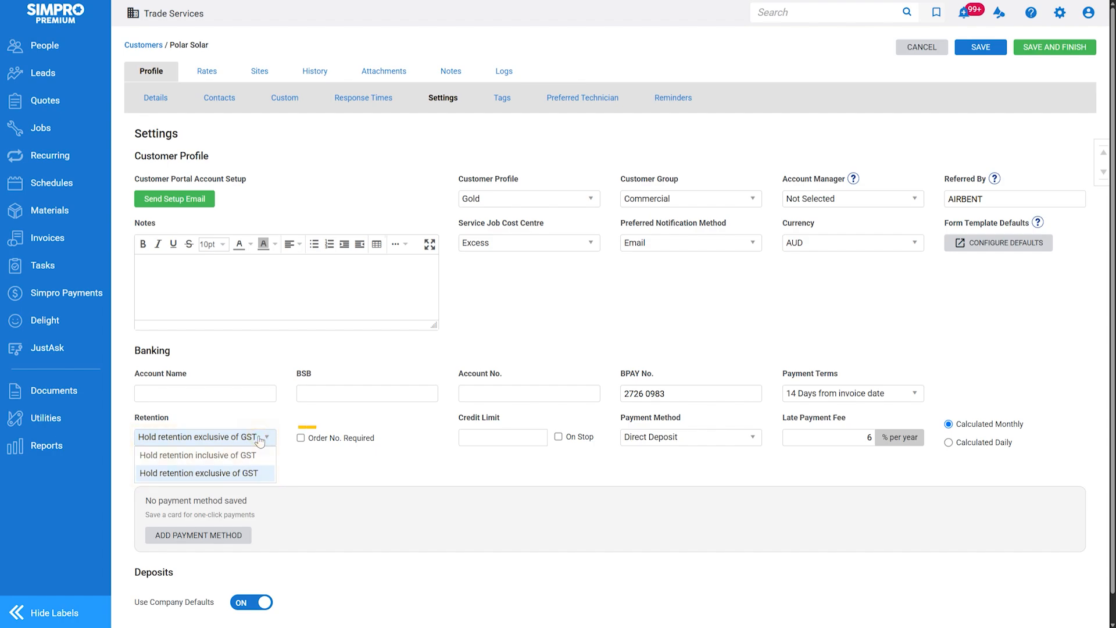
left_click(259, 440)
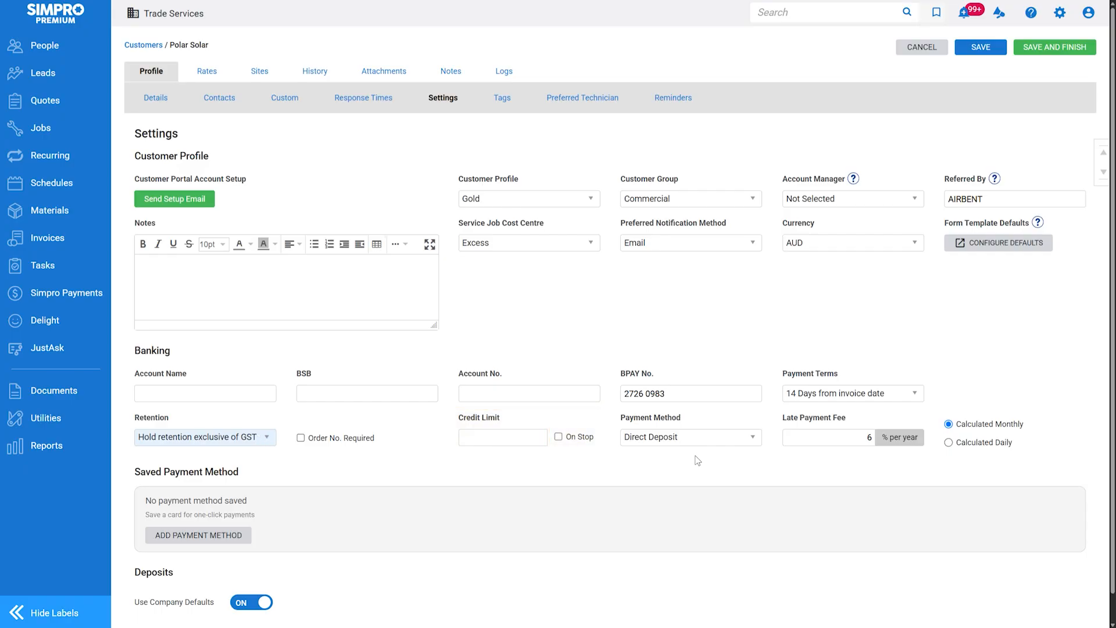
left_click_drag(863, 439, 892, 449)
type("5")
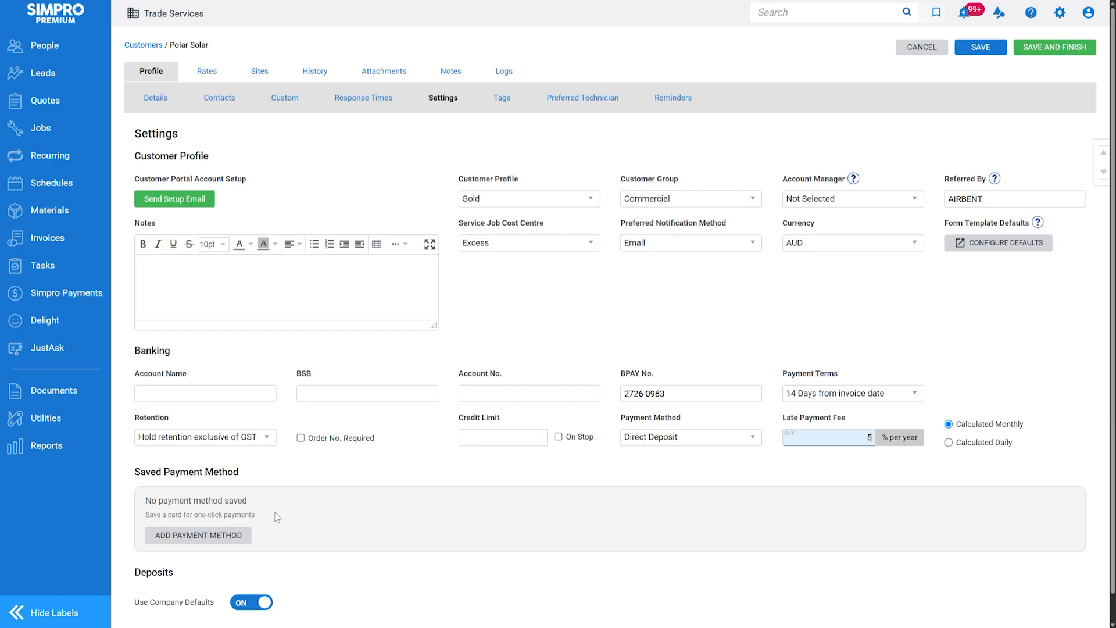
left_click(230, 533)
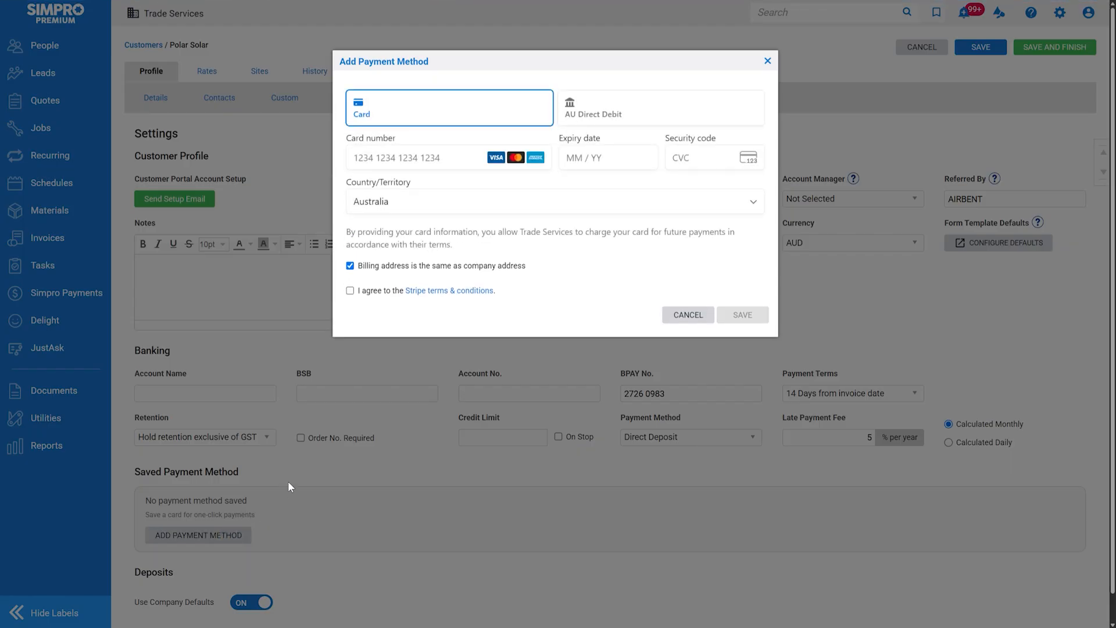
Enter the card number, expiry and CVC, accept the Stripe terms, and save the Visa card expiring 7/2030
left_click(625, 111)
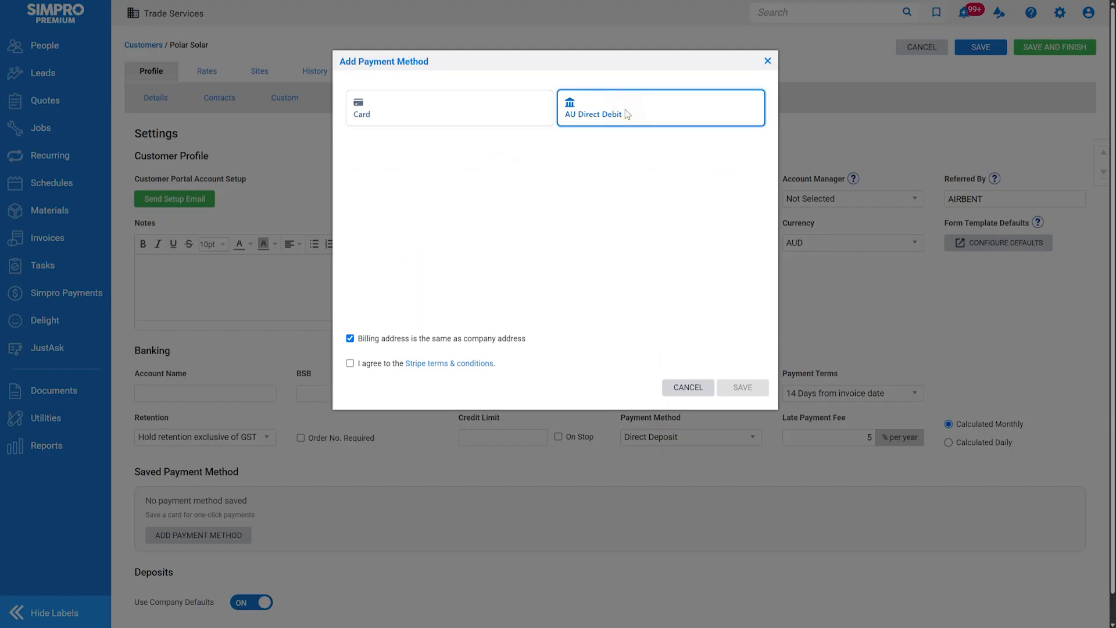
left_click(485, 105)
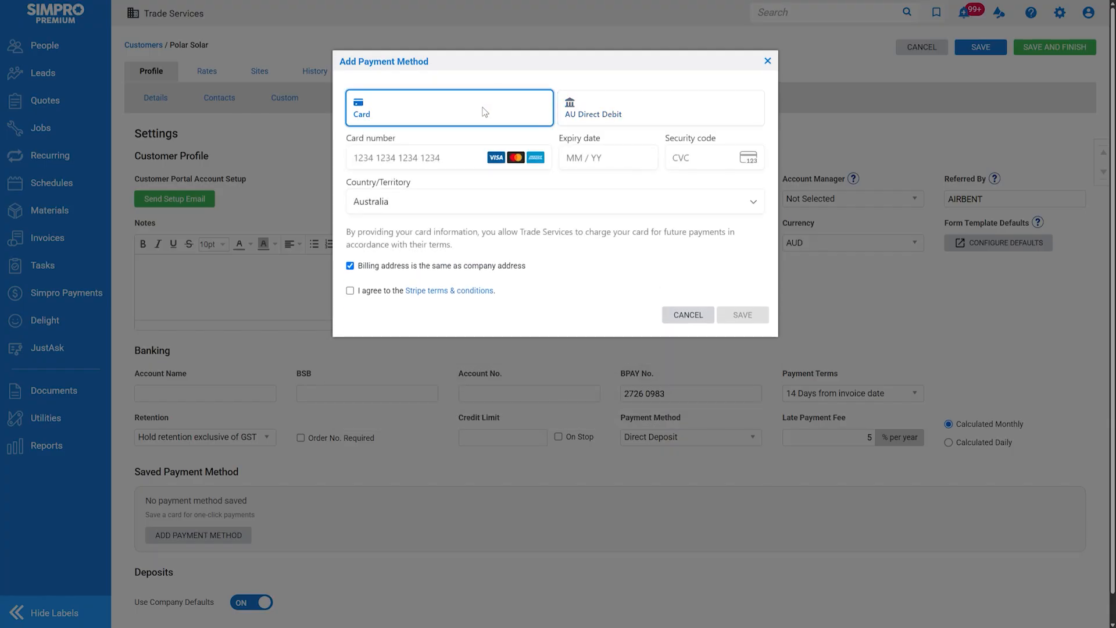
left_click(466, 154)
type("4")
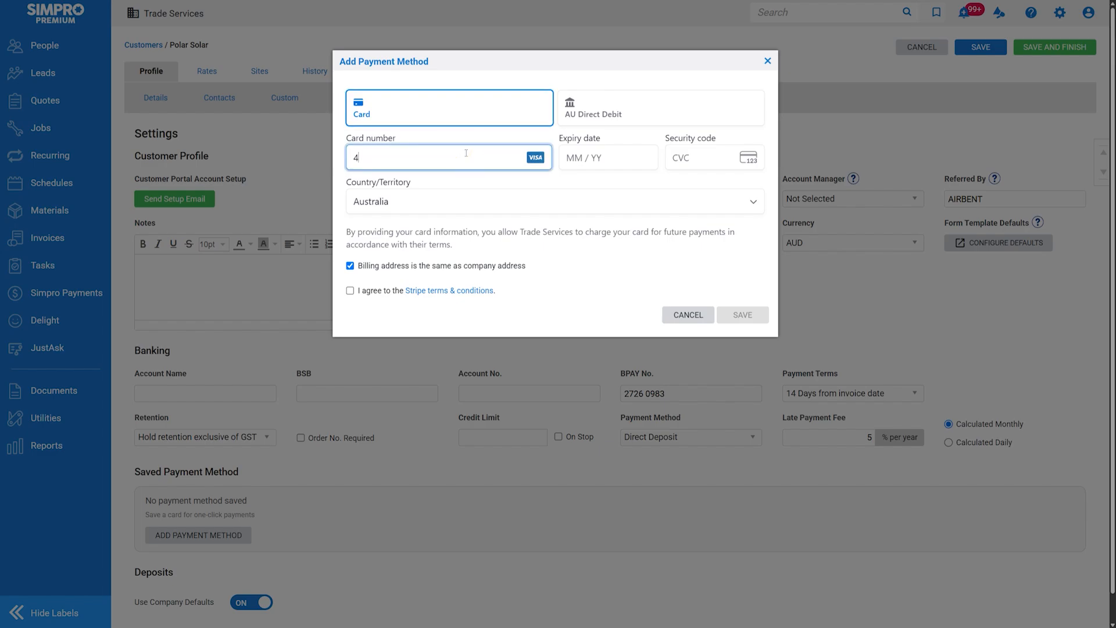
type("242")
type("24242 4242 4242")
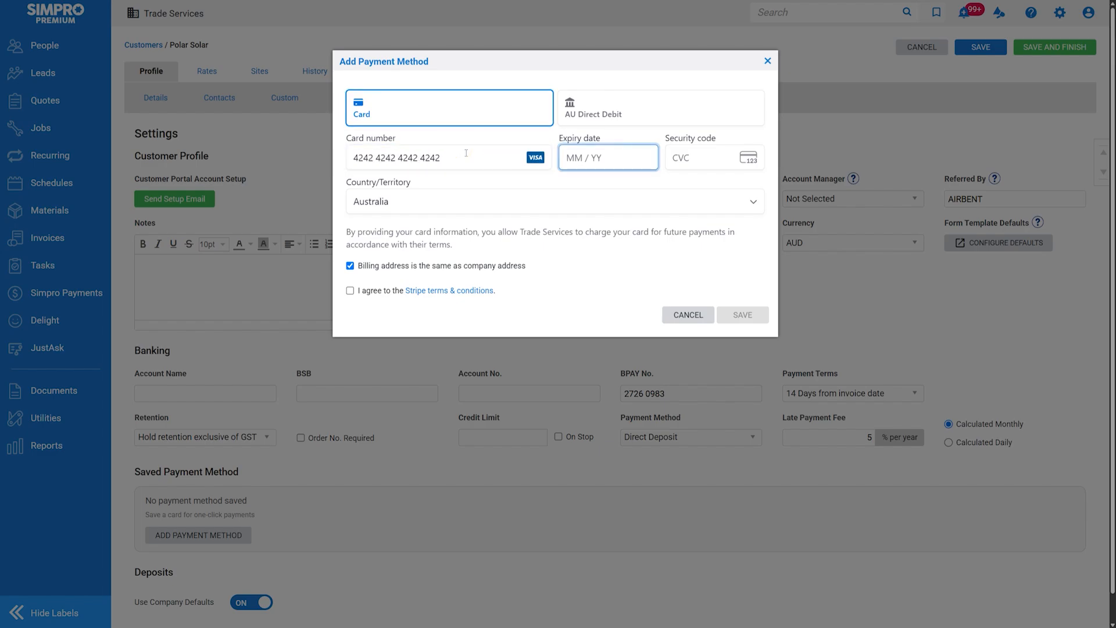
type("0730421")
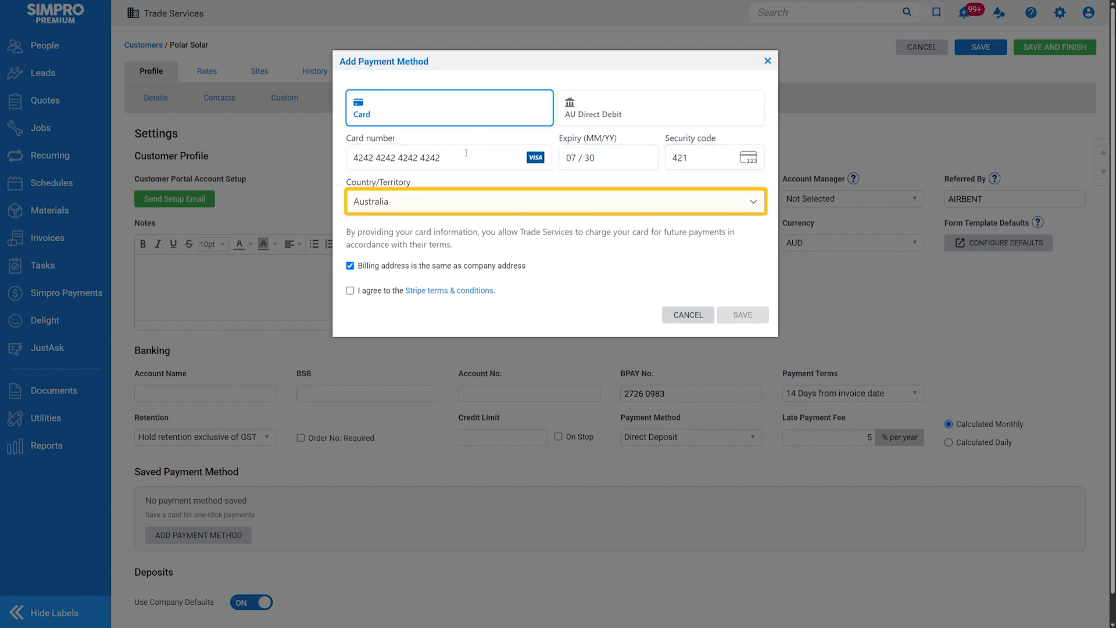
left_click(383, 292)
left_click(739, 316)
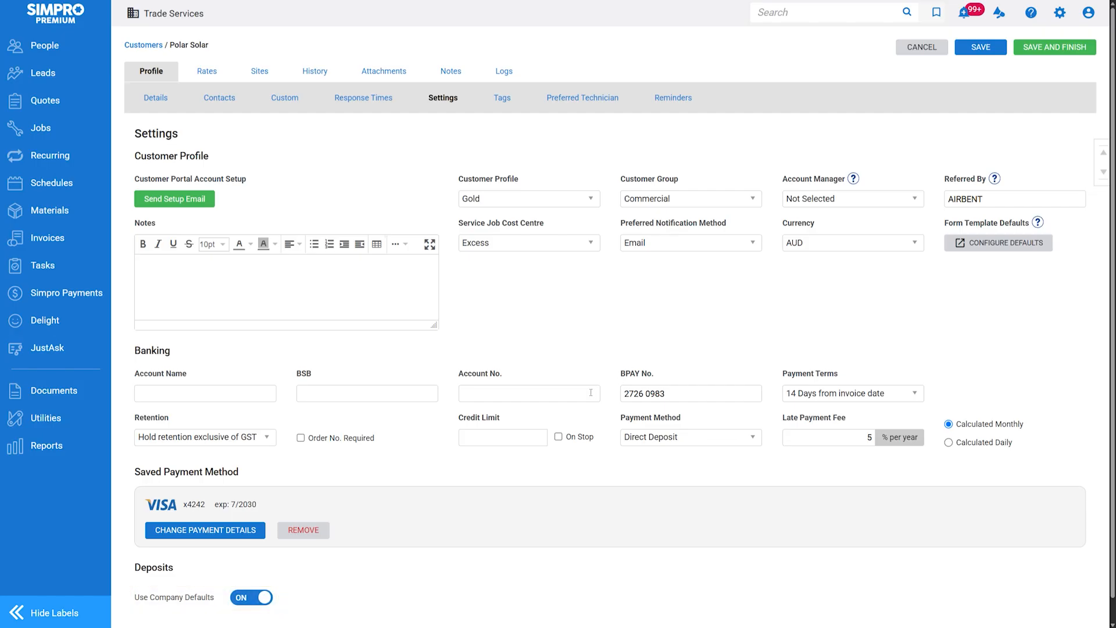
Give Polar Solar a custom 5% sale-percentage deposit that automatically creates a job when paid
left_click(264, 597)
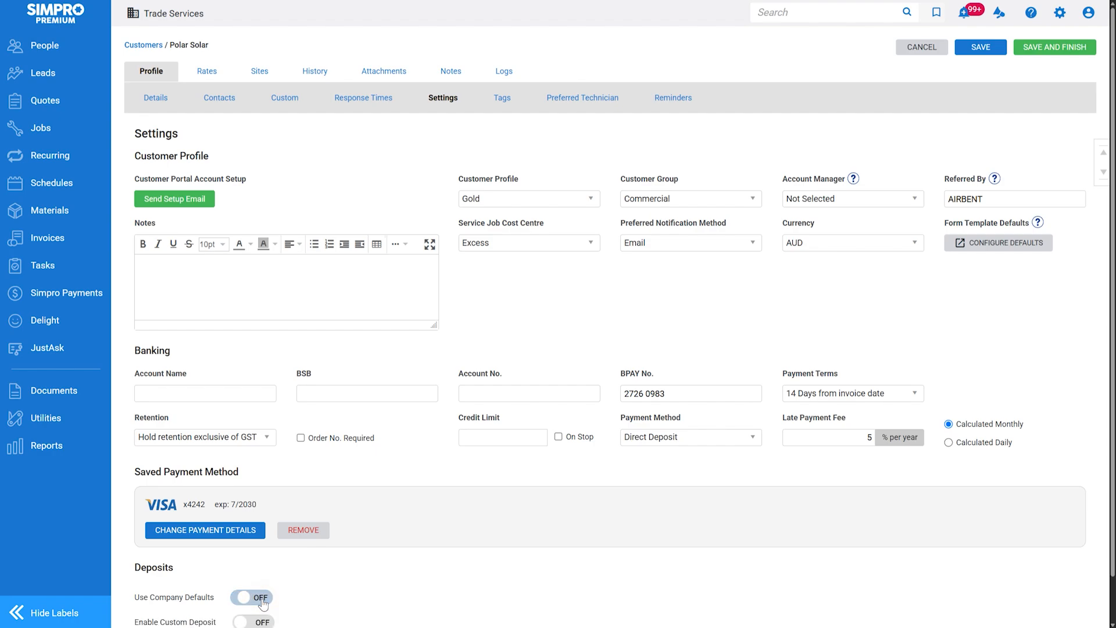
scroll(261, 599, "down", 1)
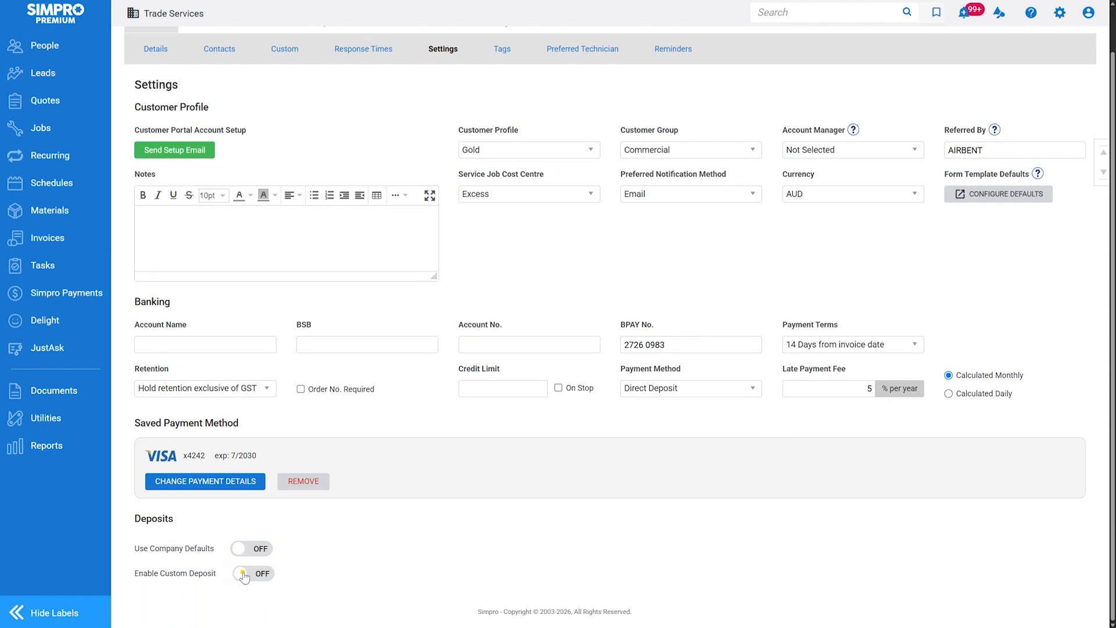
left_click(248, 579)
scroll(244, 578, "down", 2)
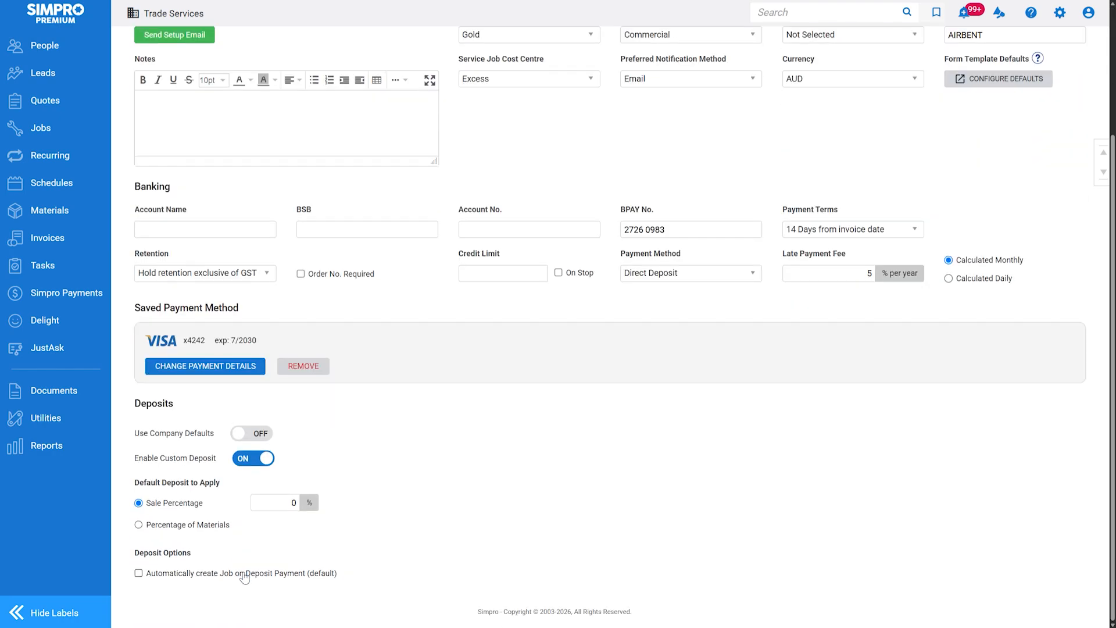
left_click(291, 503)
type("5")
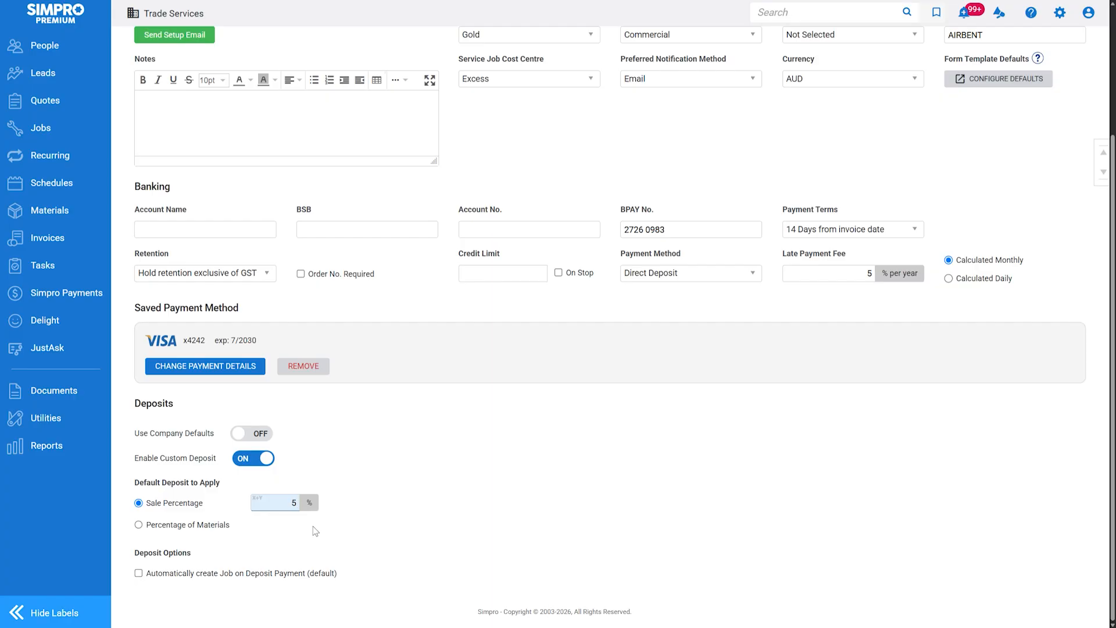
left_click(138, 574)
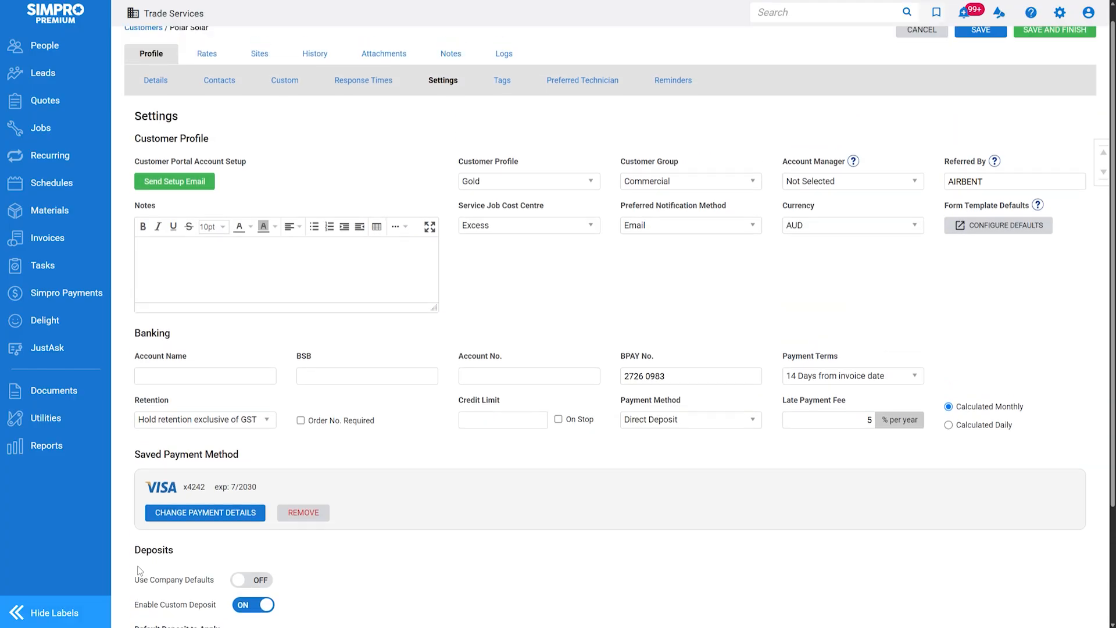
Save the customer changes and view the Tags page
scroll(140, 576, "up", 3)
left_click(961, 51)
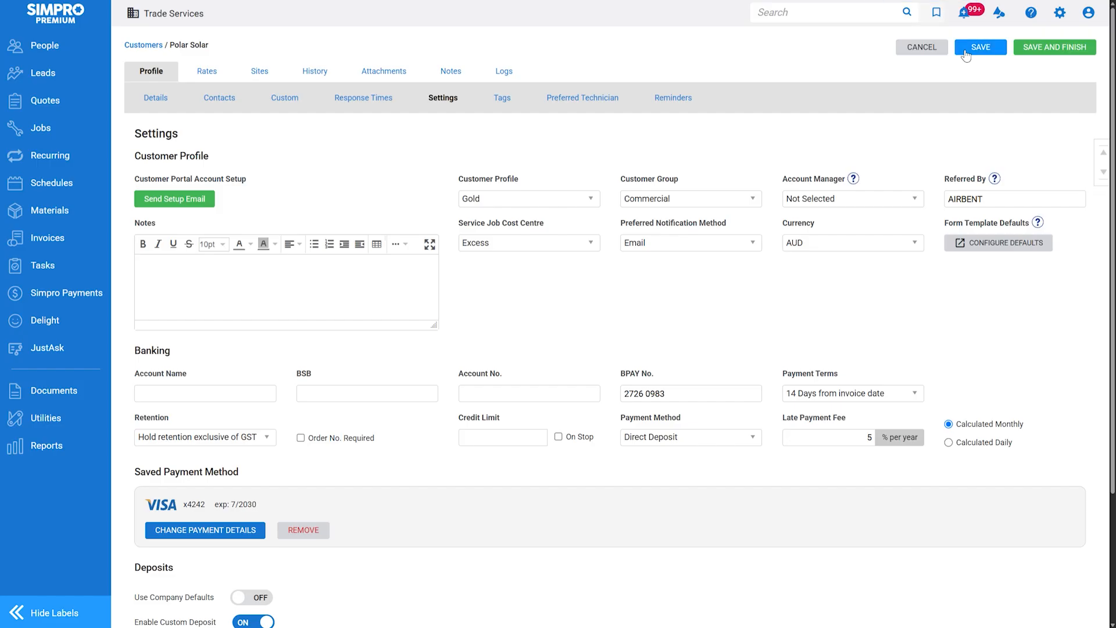
left_click(502, 97)
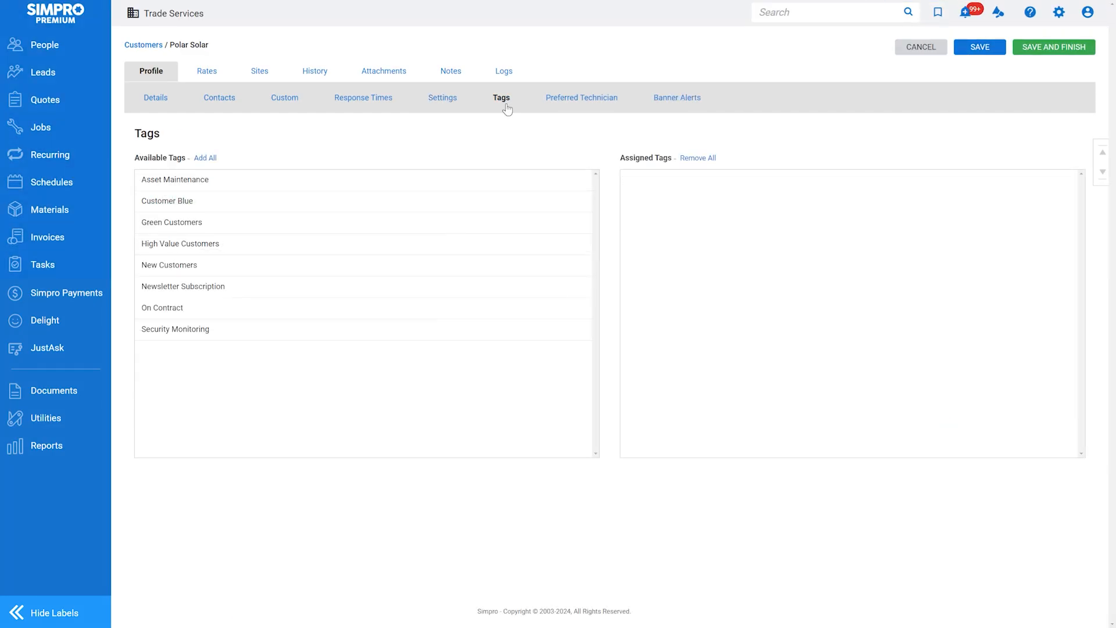
Assign the Newsletter Subscription tag, check Preferred Technician and Logs, and save the customer
left_click(306, 286)
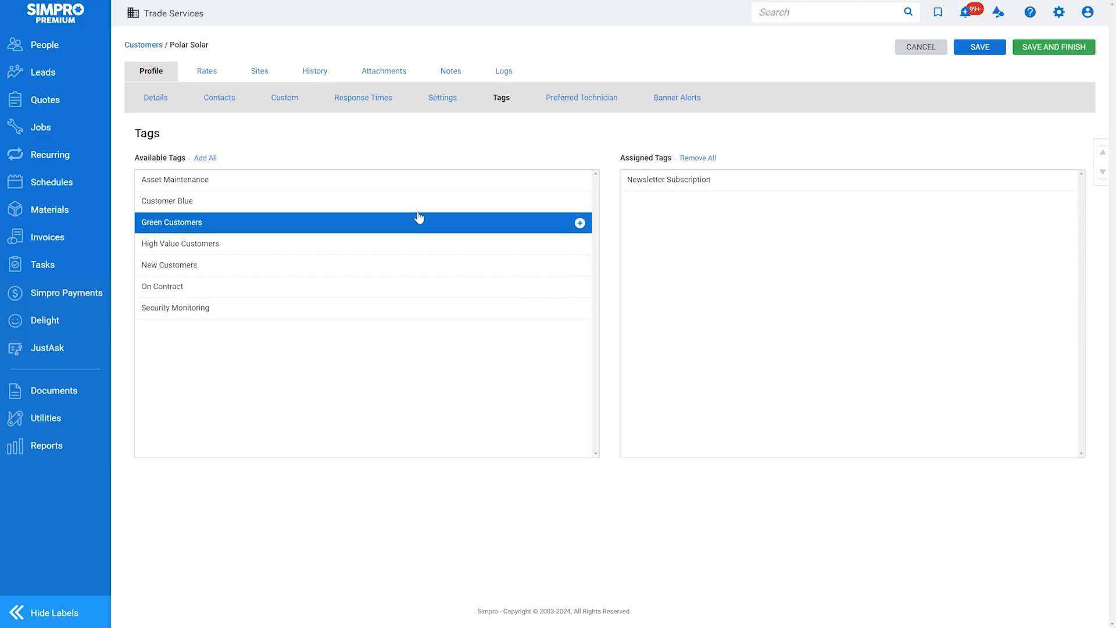
left_click(560, 100)
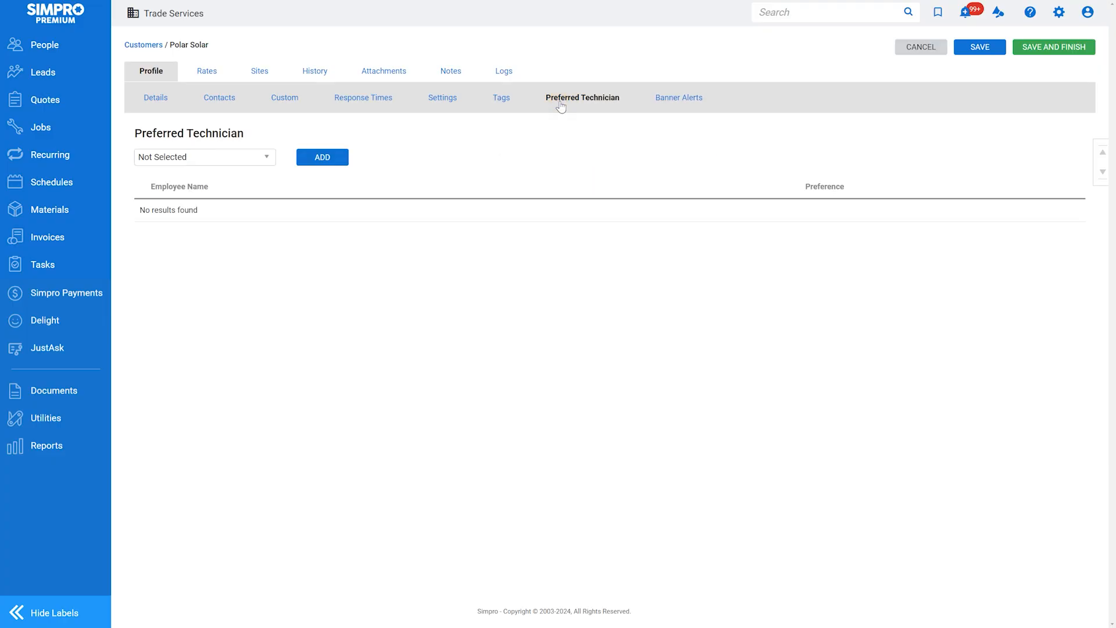
left_click(516, 77)
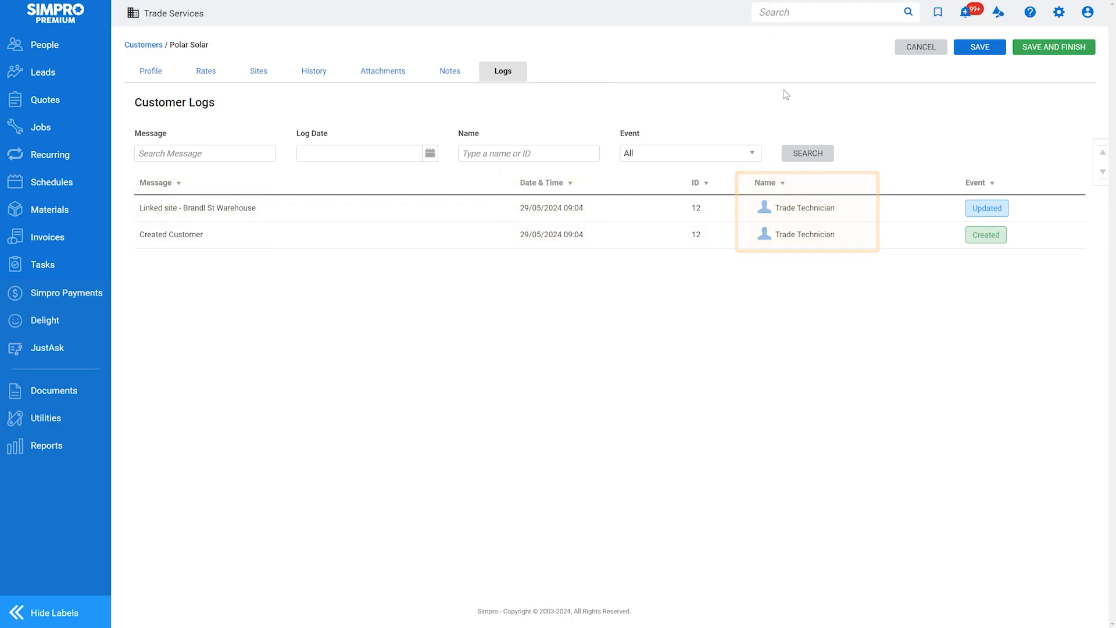
left_click(986, 53)
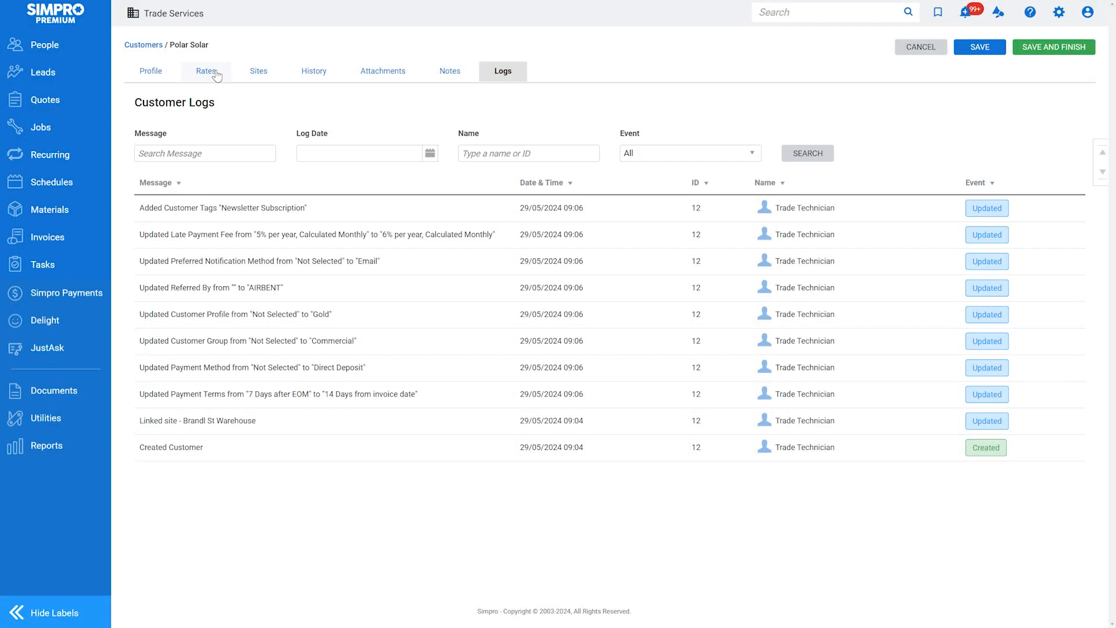
left_click(215, 73)
Set the service fee to Call Out and add the Gold Tier membership
left_click(229, 178)
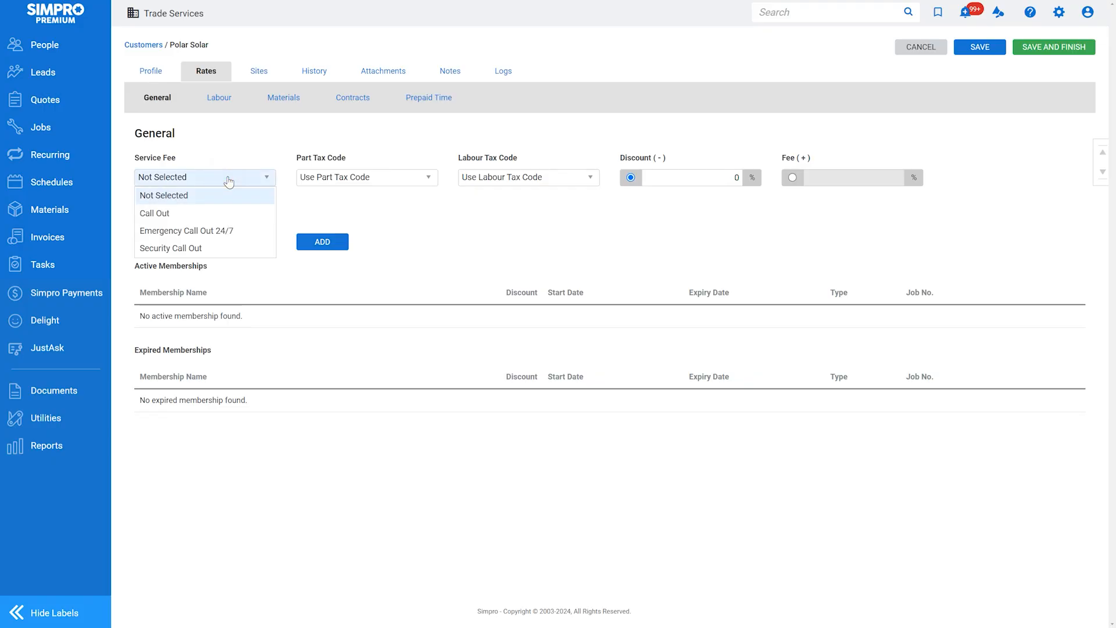
left_click(232, 214)
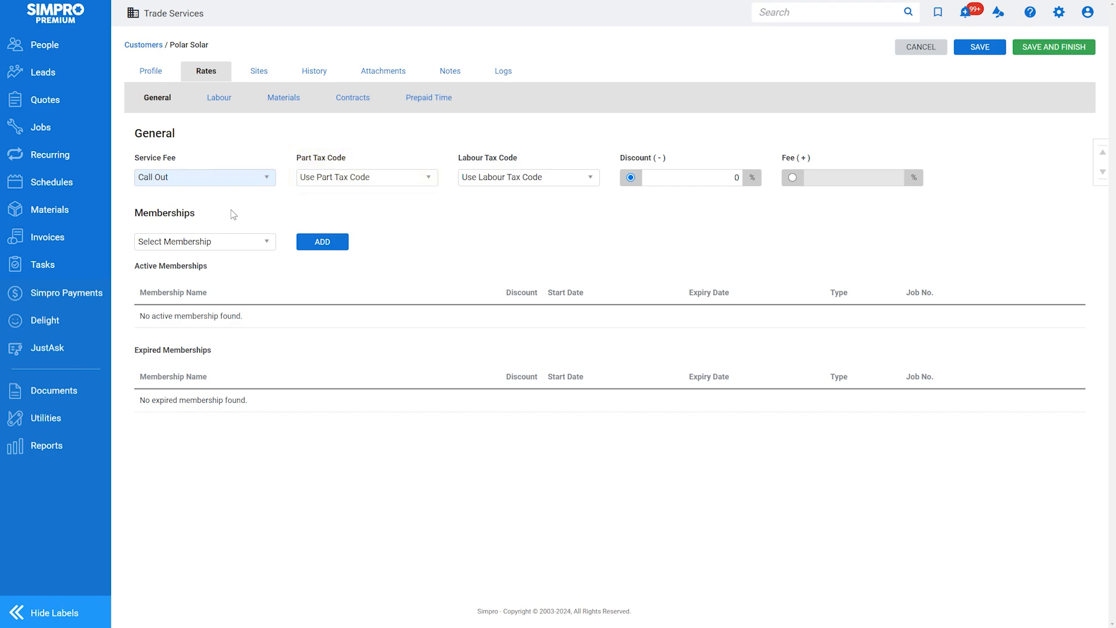
left_click(237, 238)
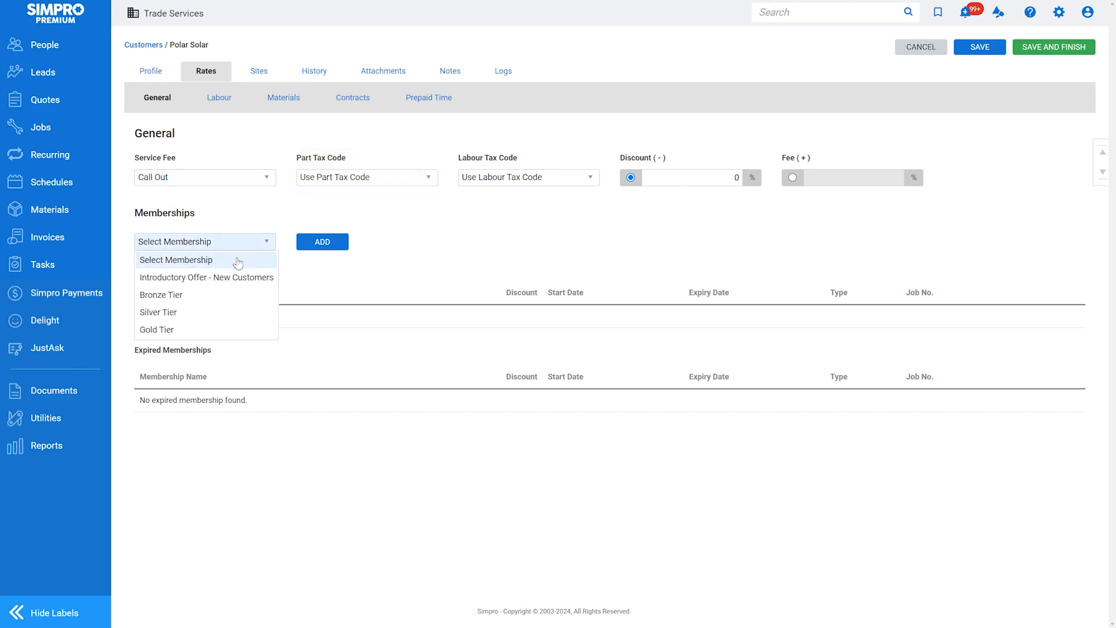
left_click(243, 331)
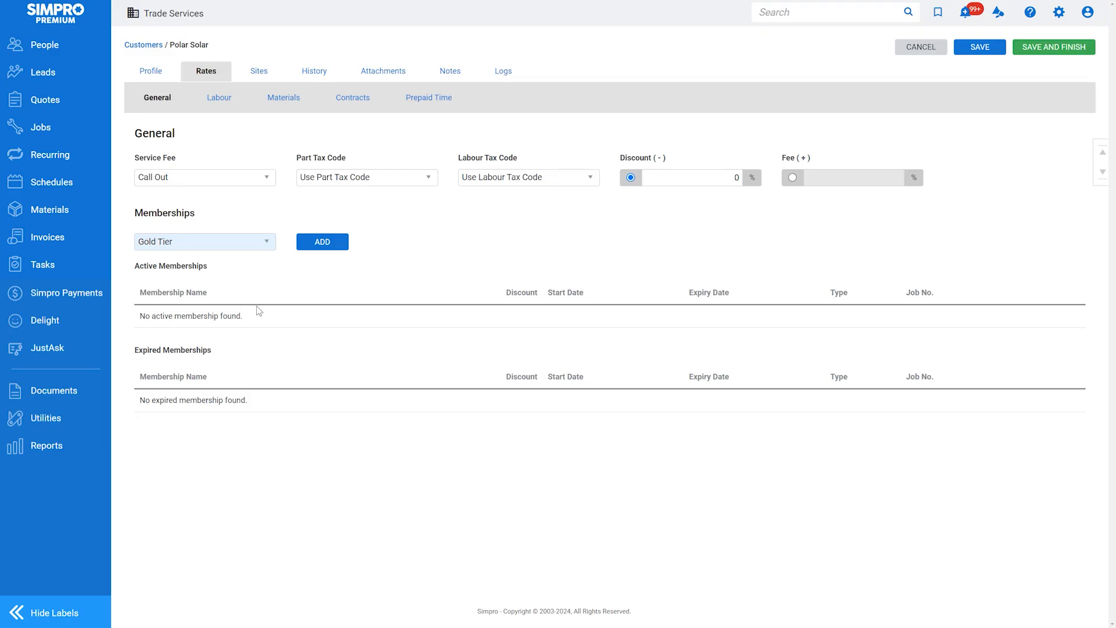
left_click(323, 251)
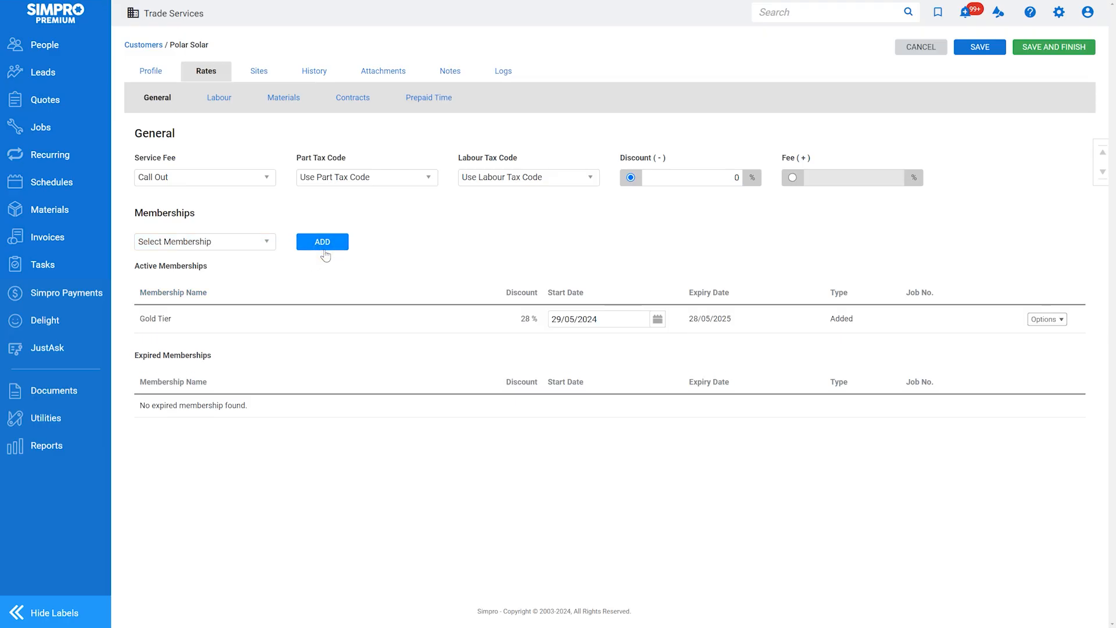
Add the Senior Technician (All Trades) labour rate
left_click(221, 103)
left_click(238, 155)
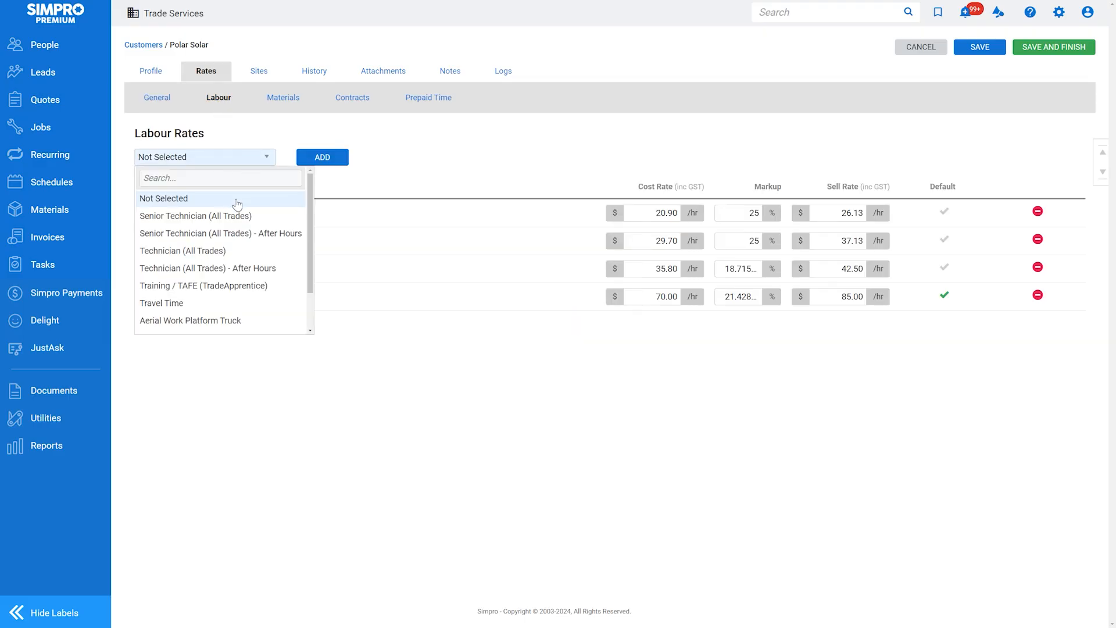
left_click(236, 217)
left_click(340, 161)
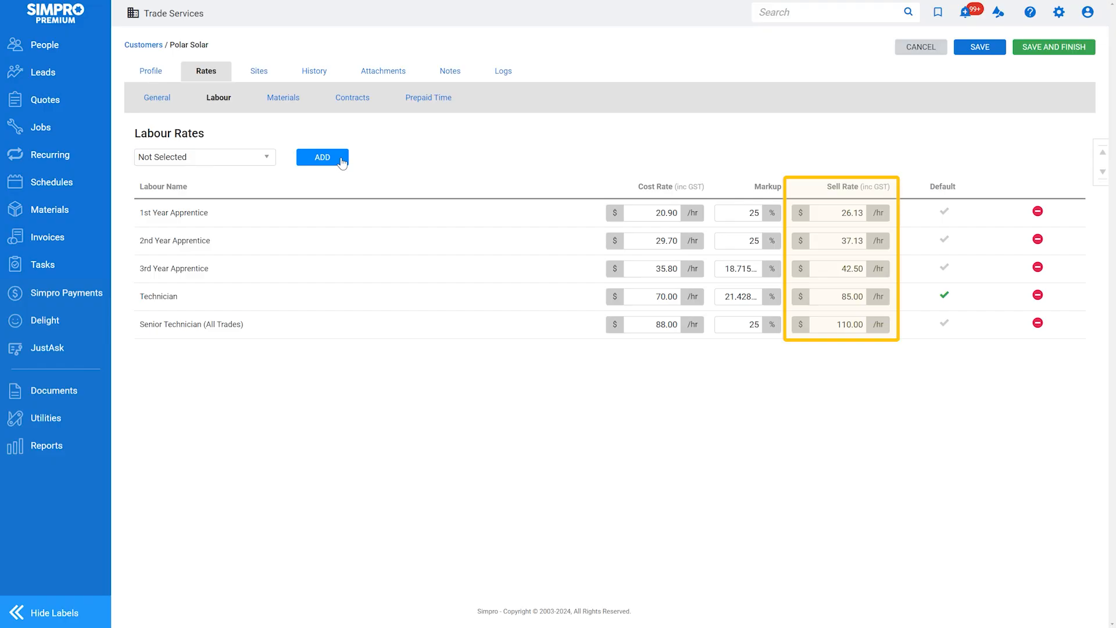
Set the material pricing tier to Cost+20 (Buy) and save the rates
left_click(294, 102)
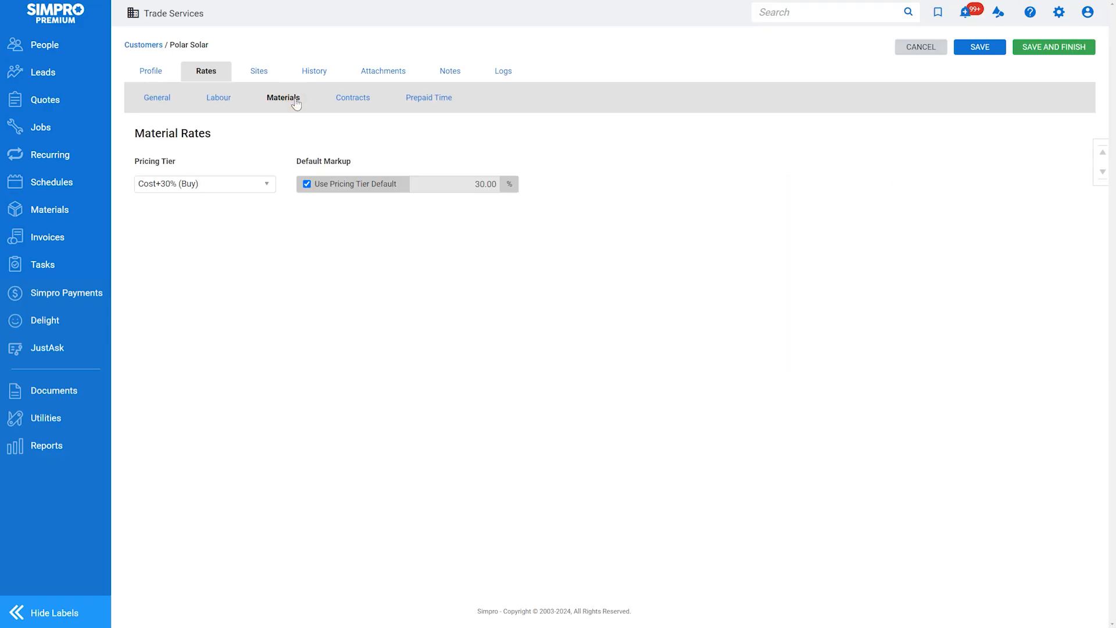
left_click(221, 185)
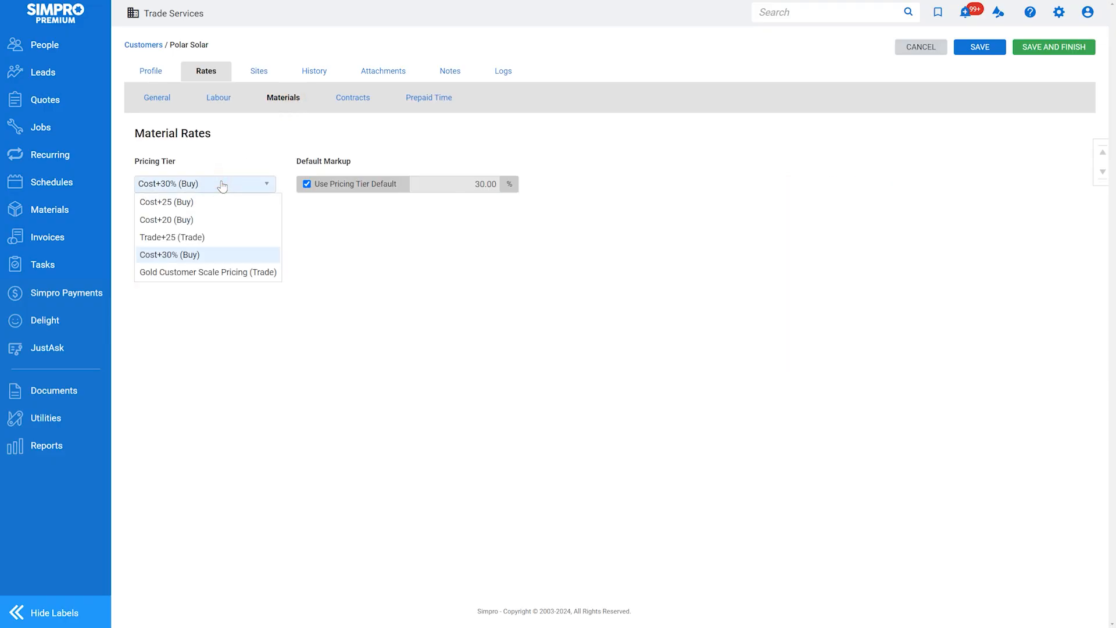
left_click(206, 222)
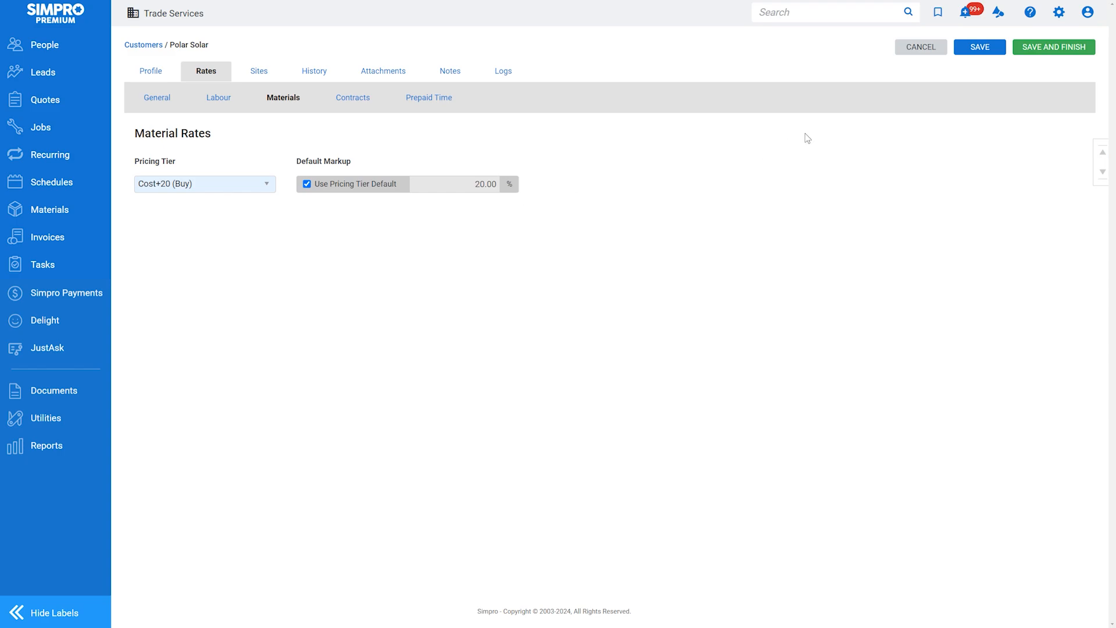
left_click(977, 48)
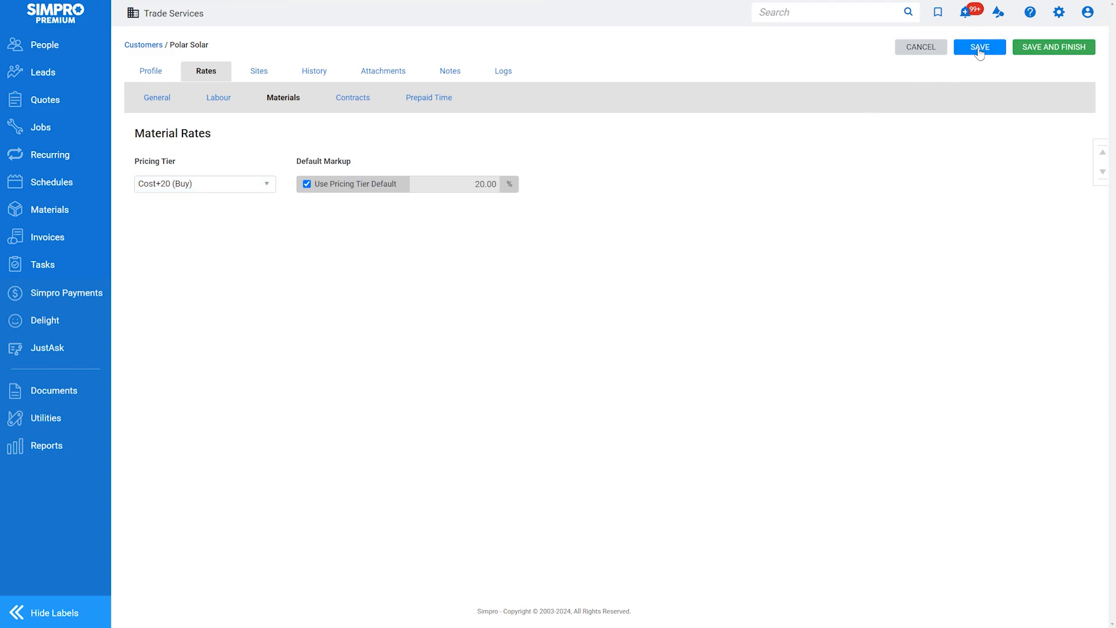
Review Polar Solar's History, Sites and Notes tabs
left_click(333, 69)
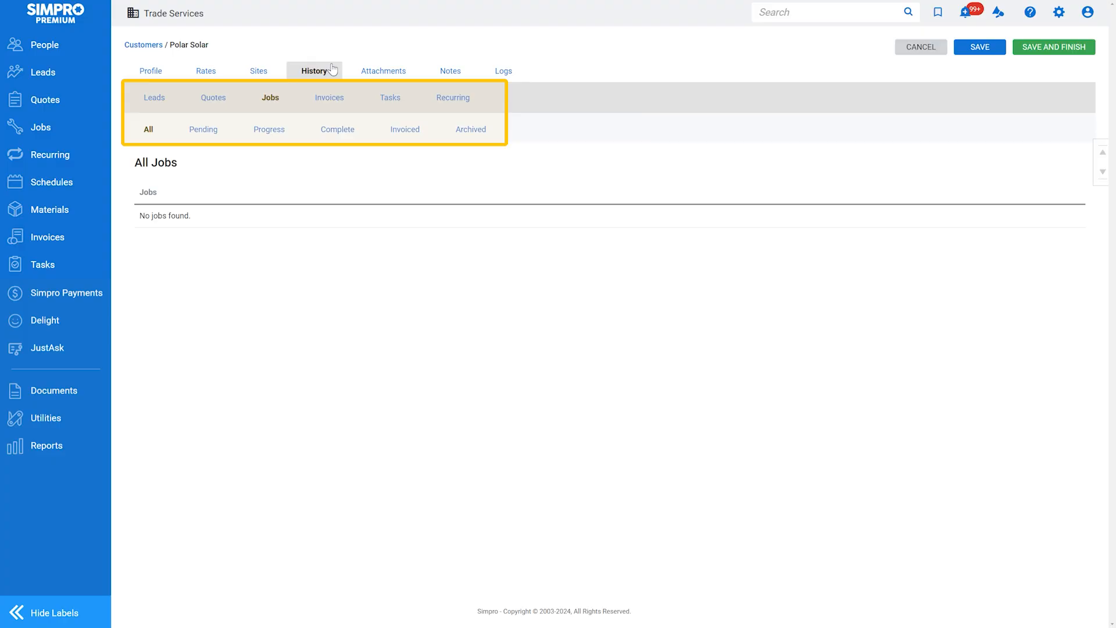
left_click(276, 71)
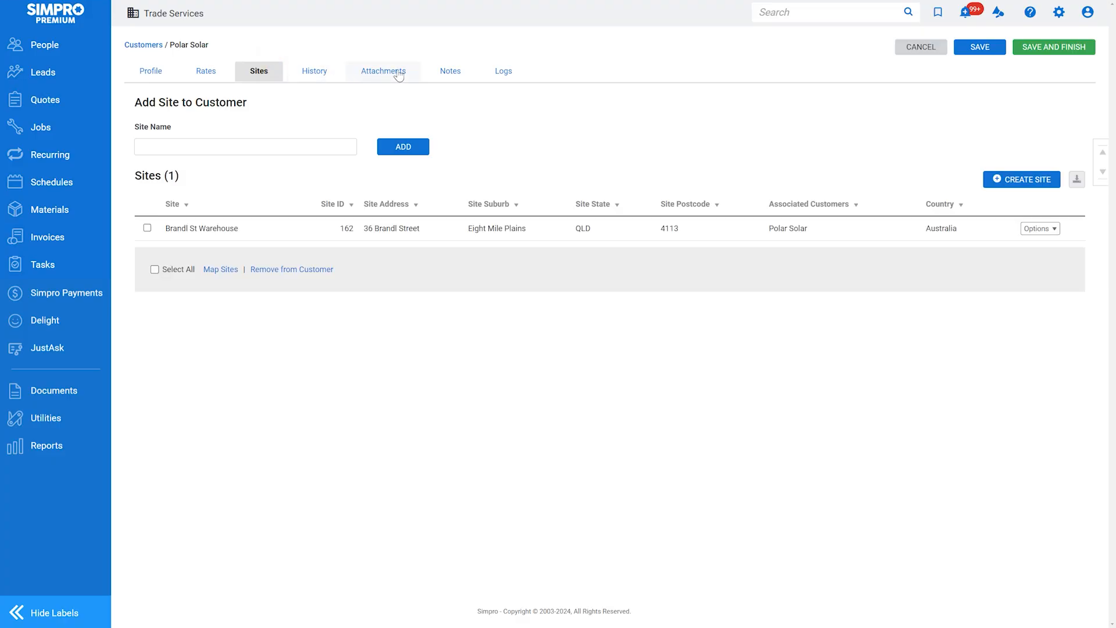
left_click(449, 71)
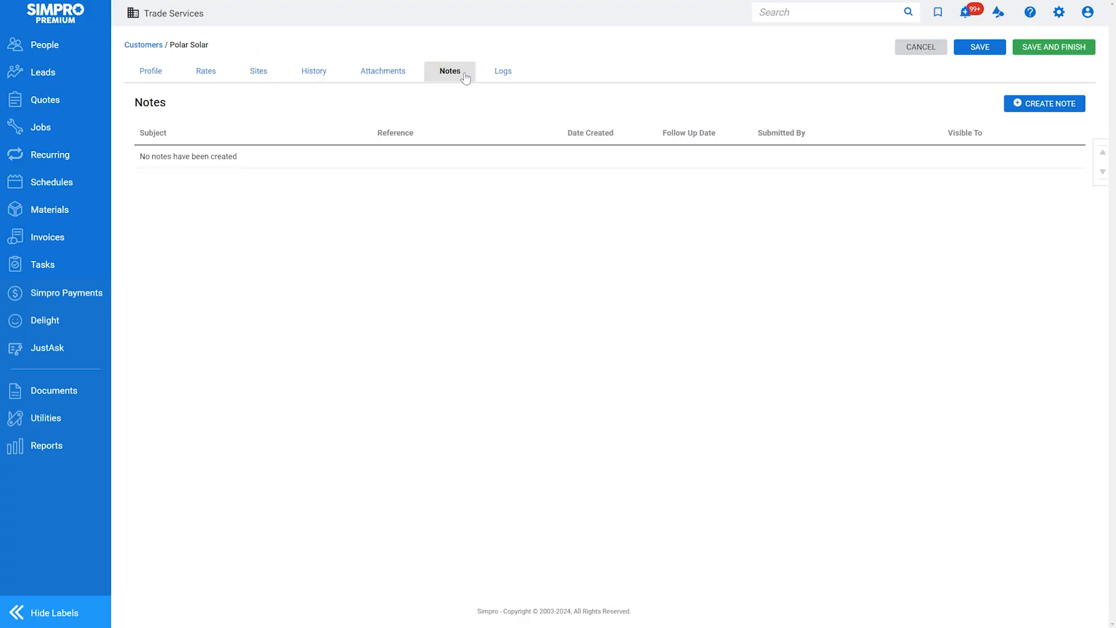
Start and discard a new note, check Attachments, then save and finish the customer
left_click(1014, 106)
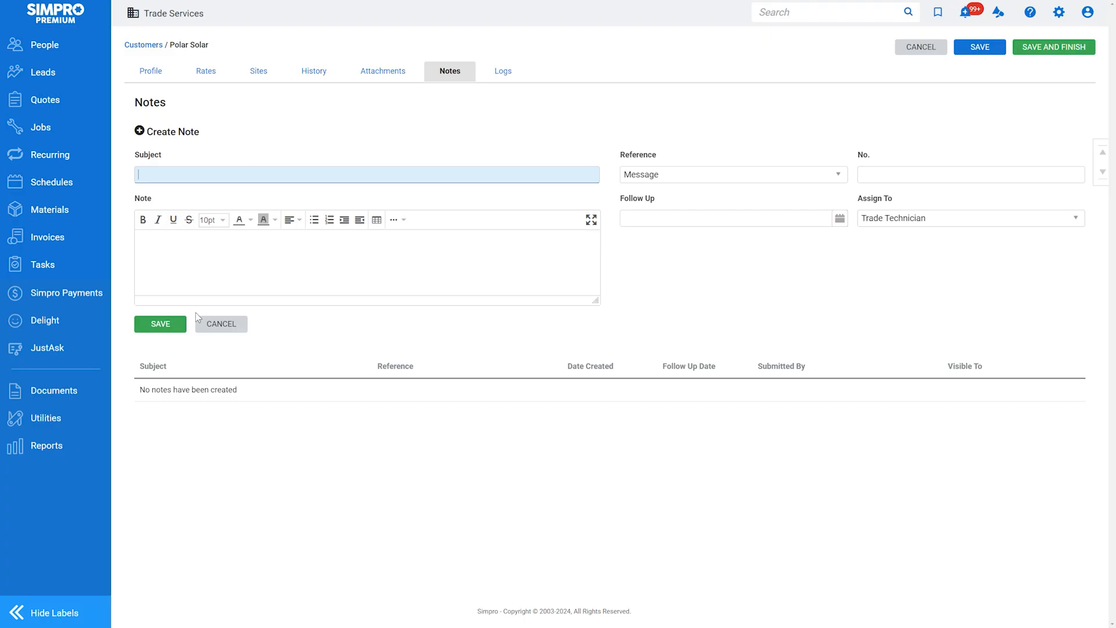
left_click(221, 323)
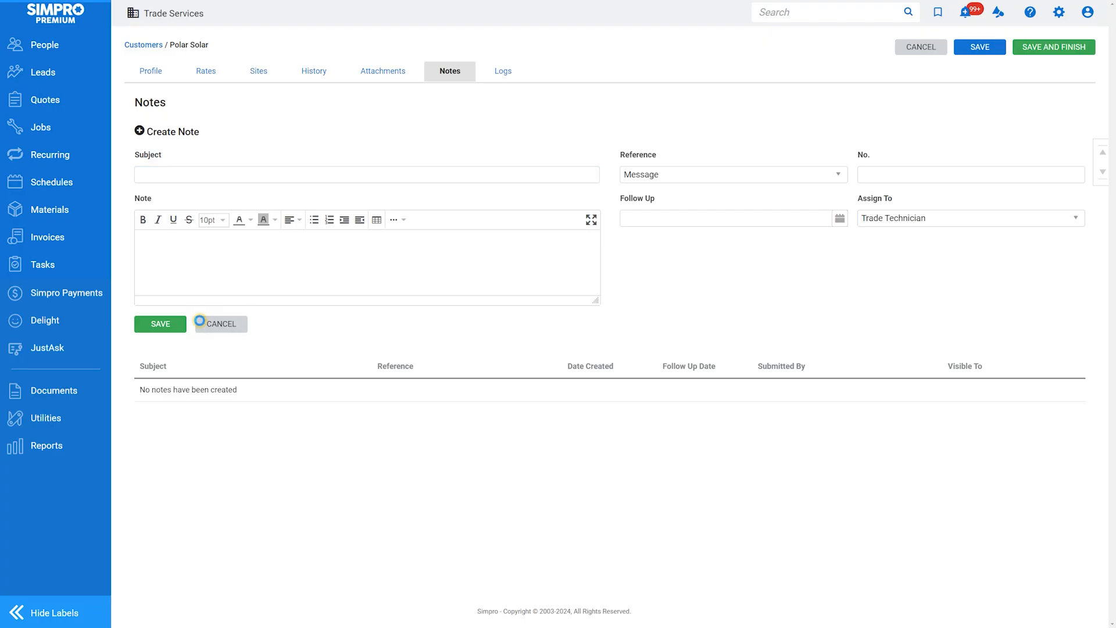
left_click(367, 77)
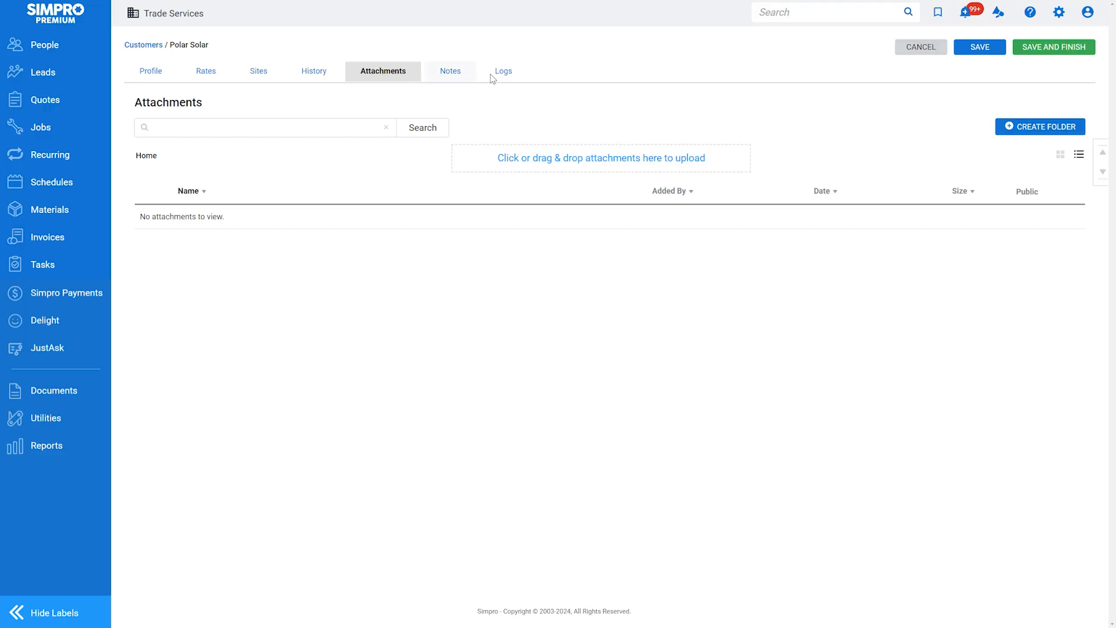
left_click(1048, 49)
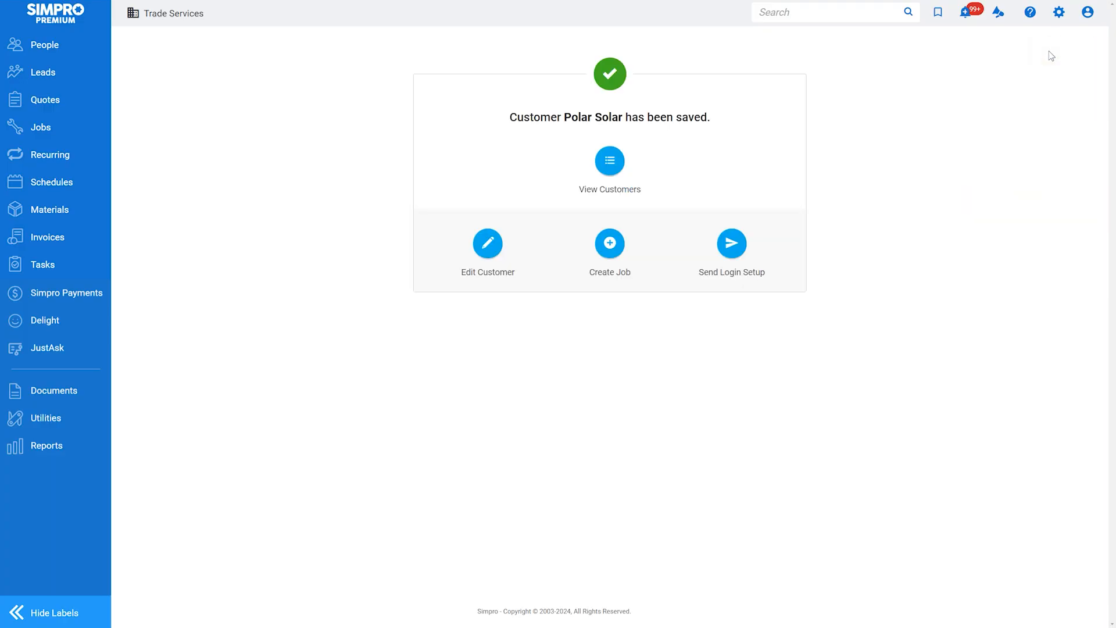